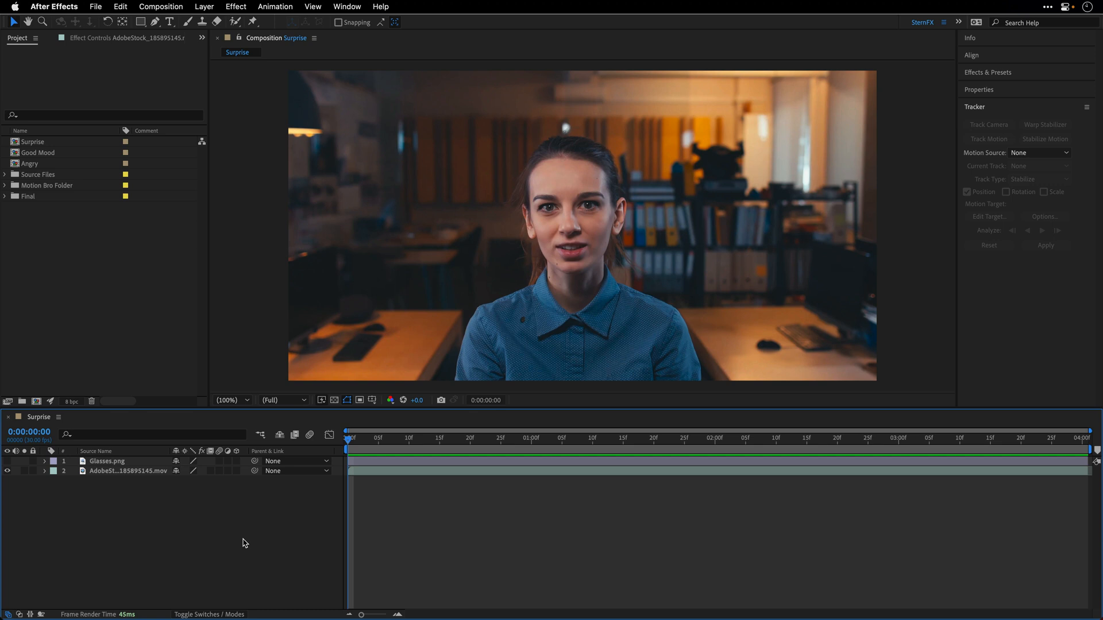
Step: Draw an elliptical mask around the woman's face on the AdobeStock footage layer
key("space")
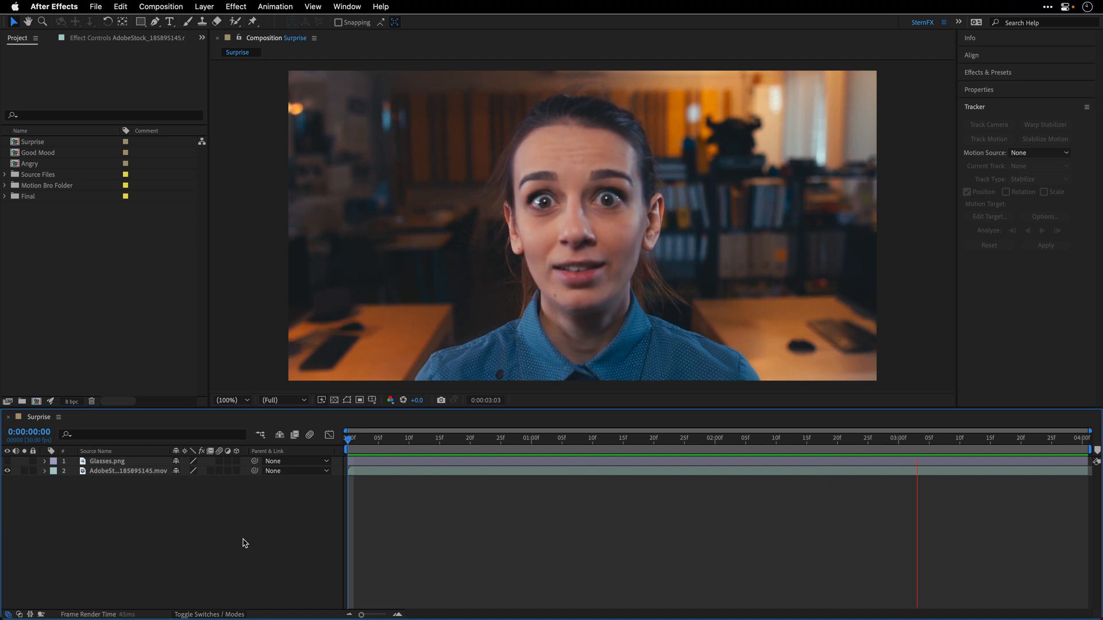
key("space")
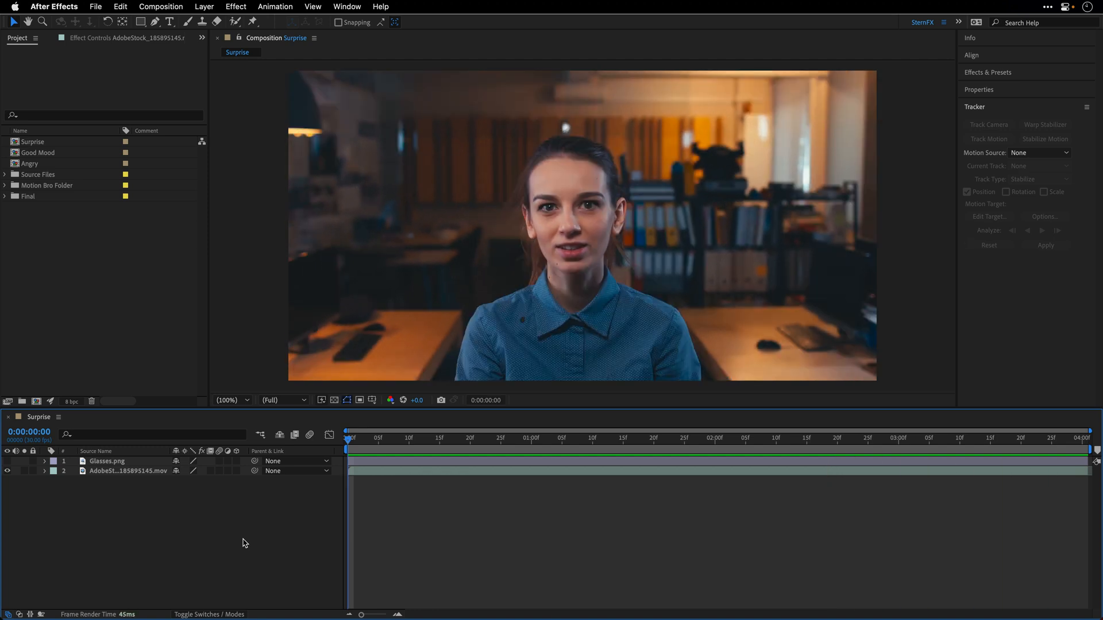
left_click(112, 472)
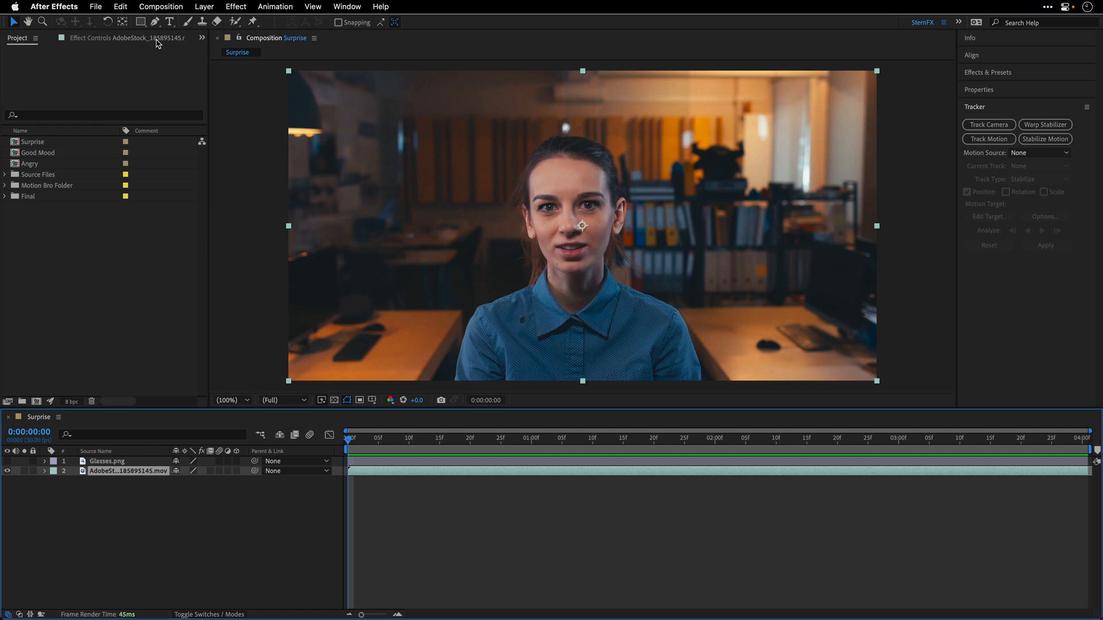
left_click_drag(141, 22, 169, 46)
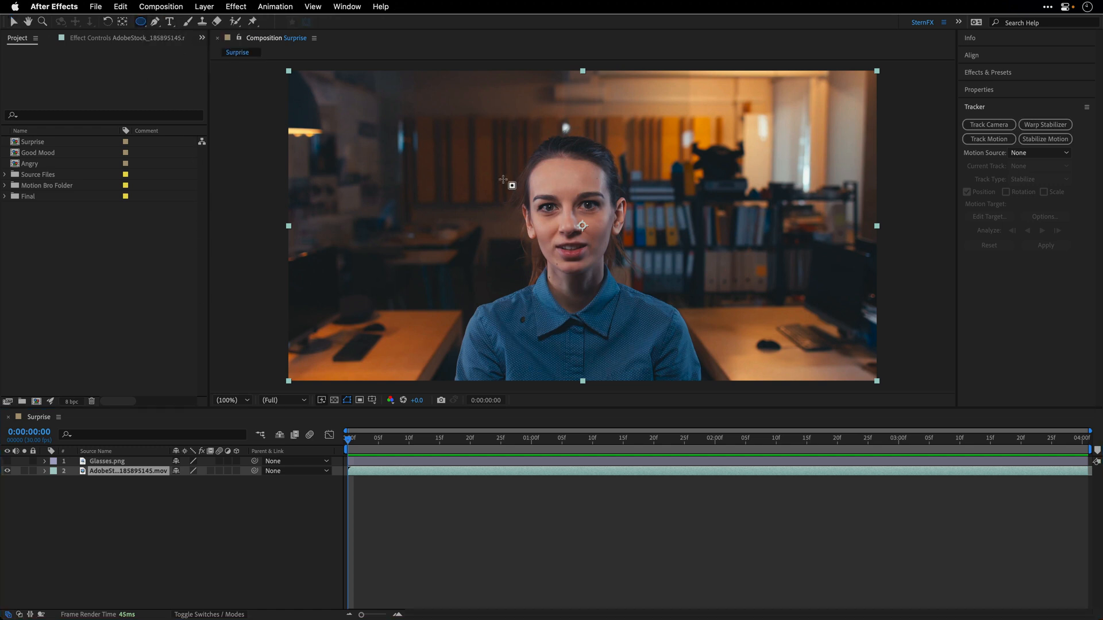
left_click_drag(525, 159, 614, 269)
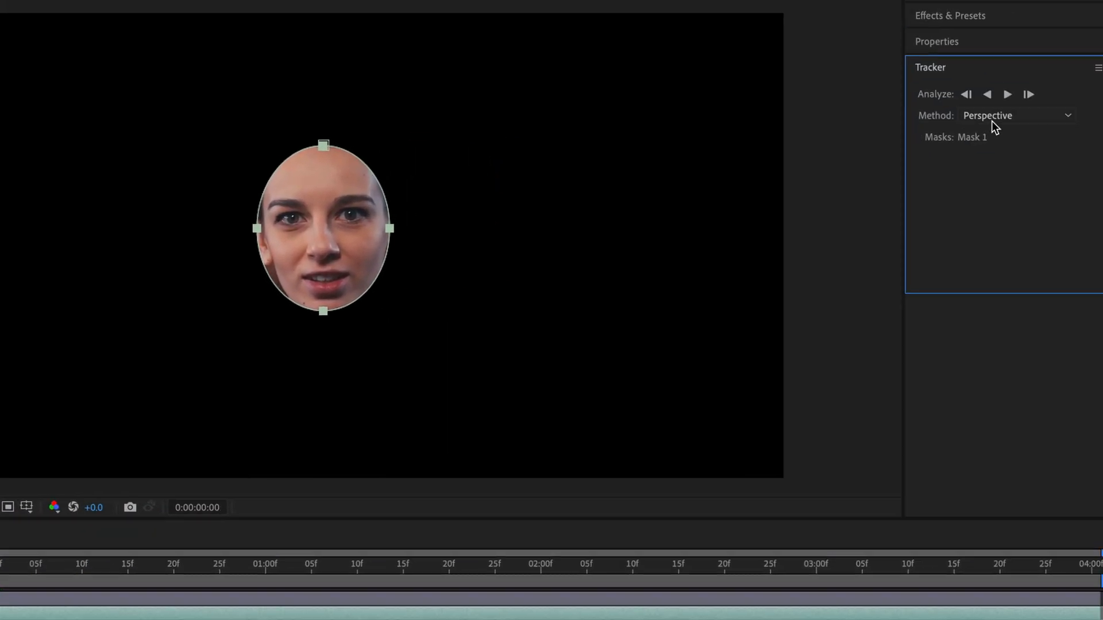
Step: Track Mask 1 forward with the Face Tracking (Outline Only) method and return to the start of the composition
left_click(991, 121)
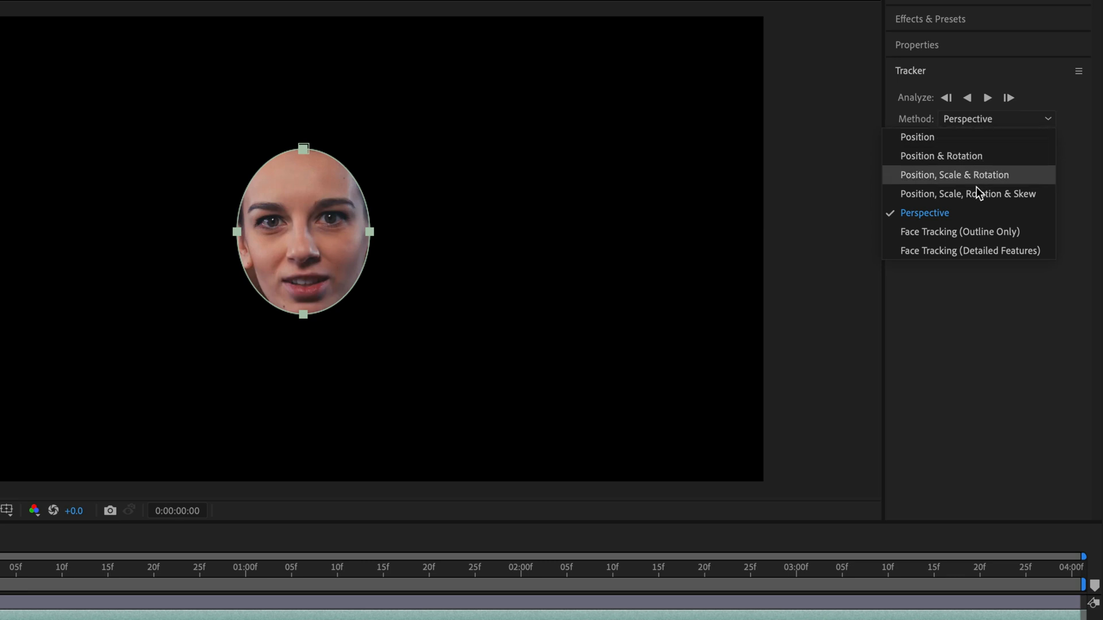
left_click(1002, 233)
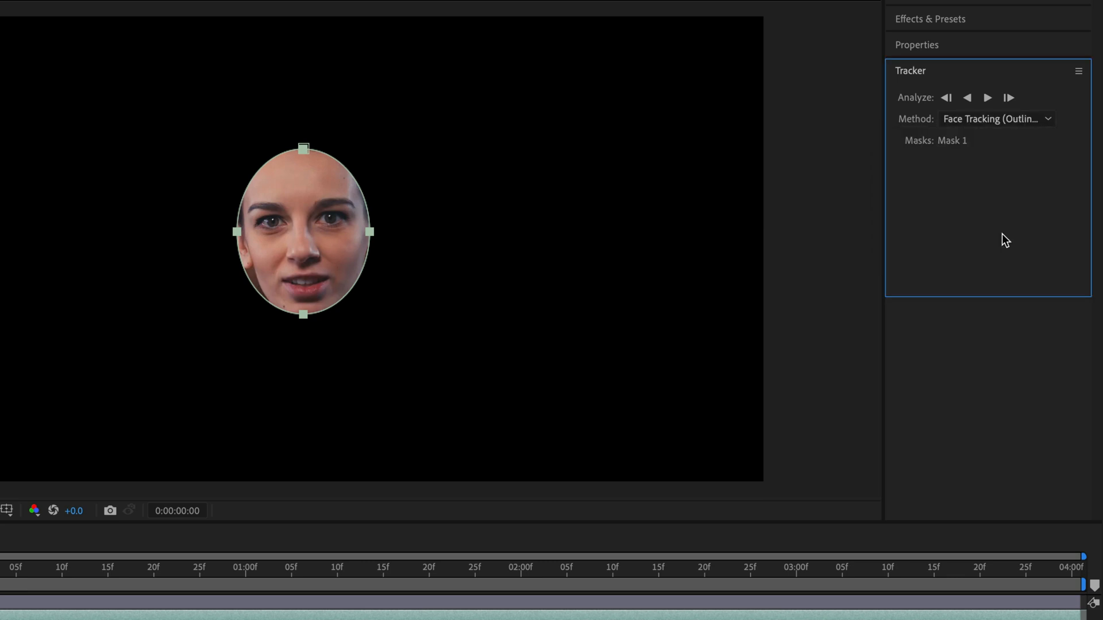
left_click(988, 99)
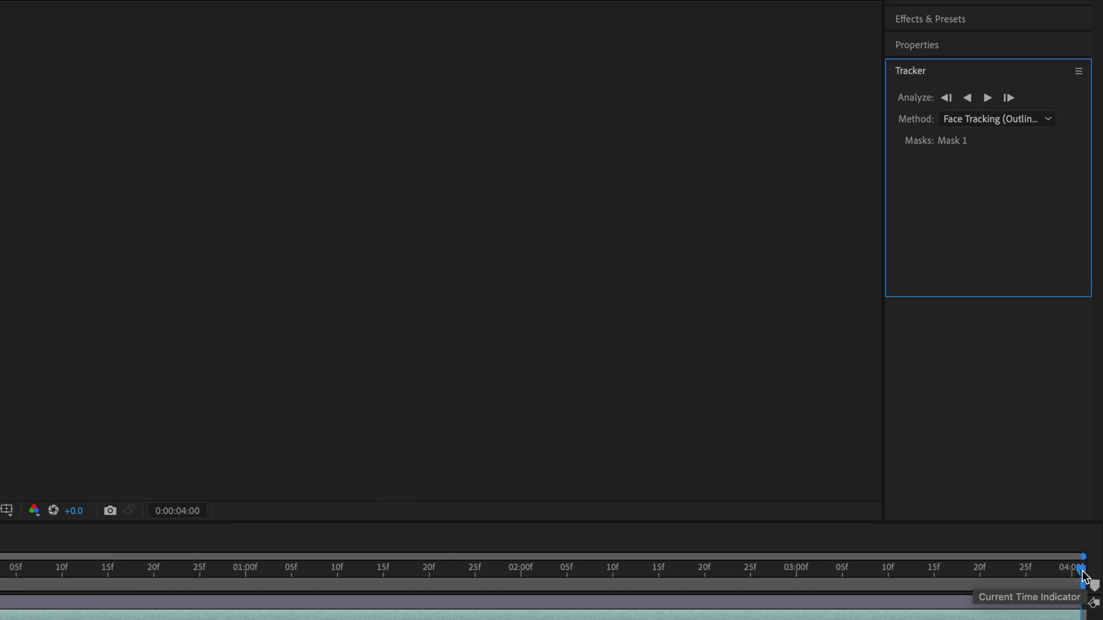
left_click_drag(1082, 576, 1, 517)
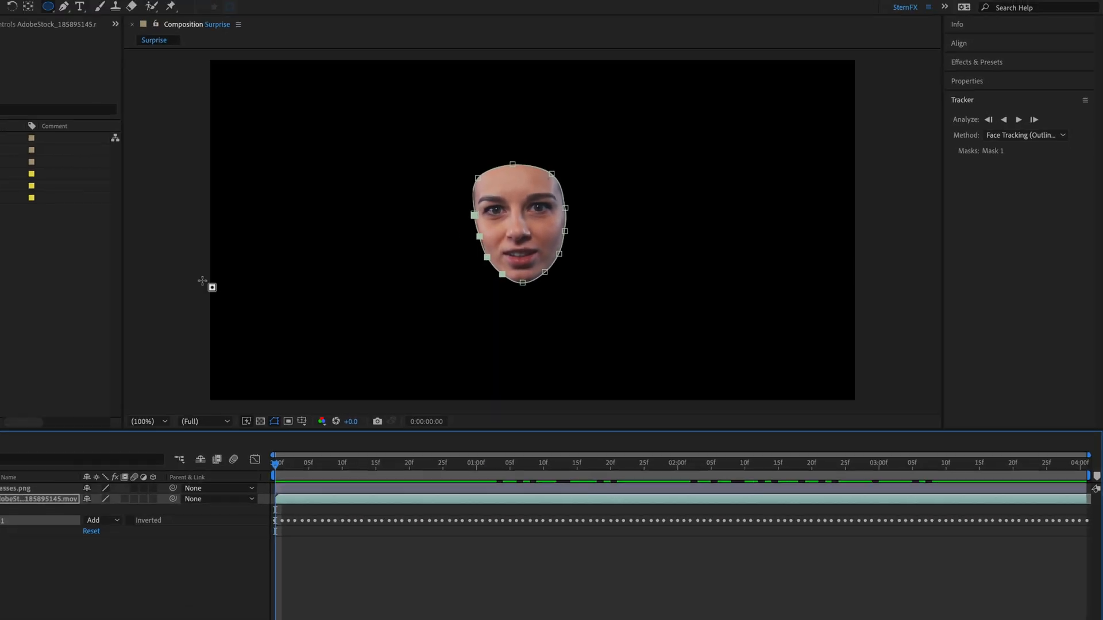
Step: Apply the Mosaic effect to the footage layer with 120 horizontal blocks and 60 vertical blocks
left_click(224, 5)
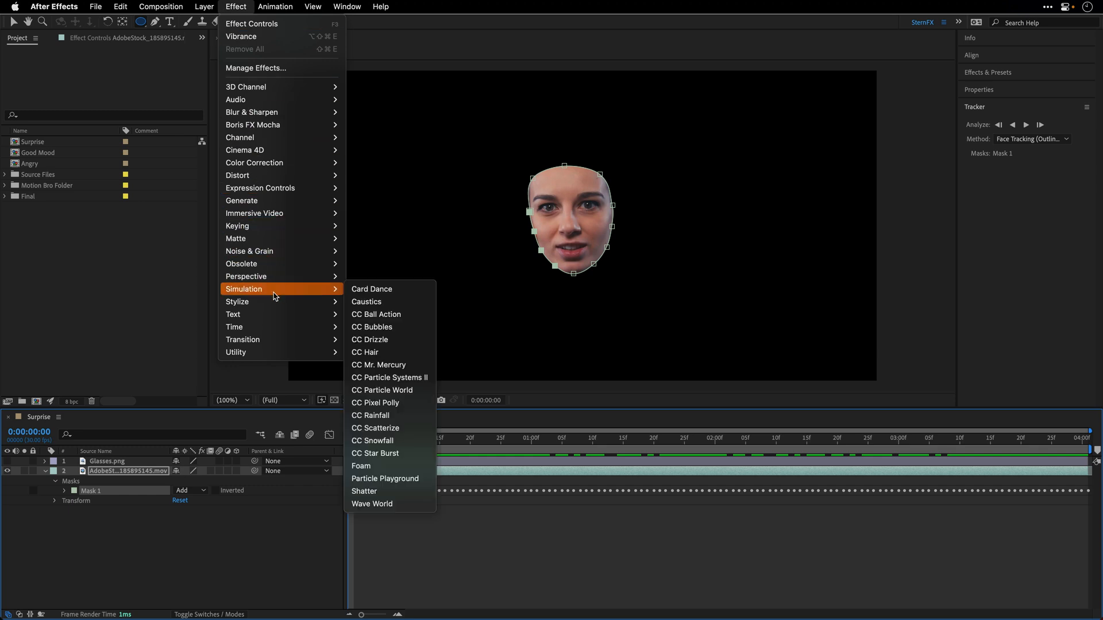
mouse_move(322, 301)
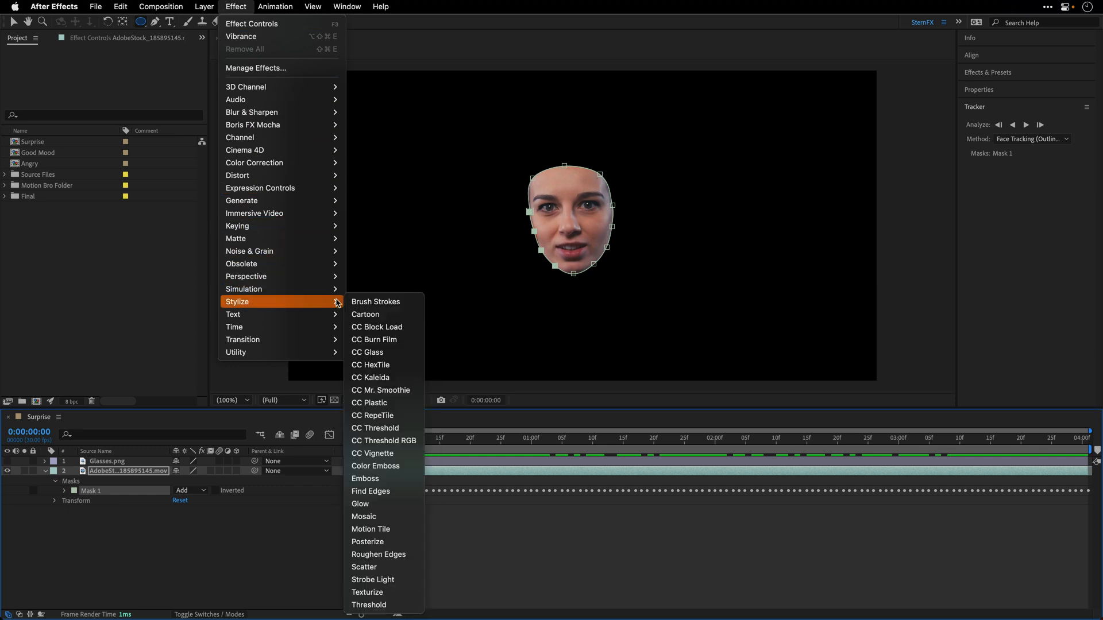
left_click(364, 517)
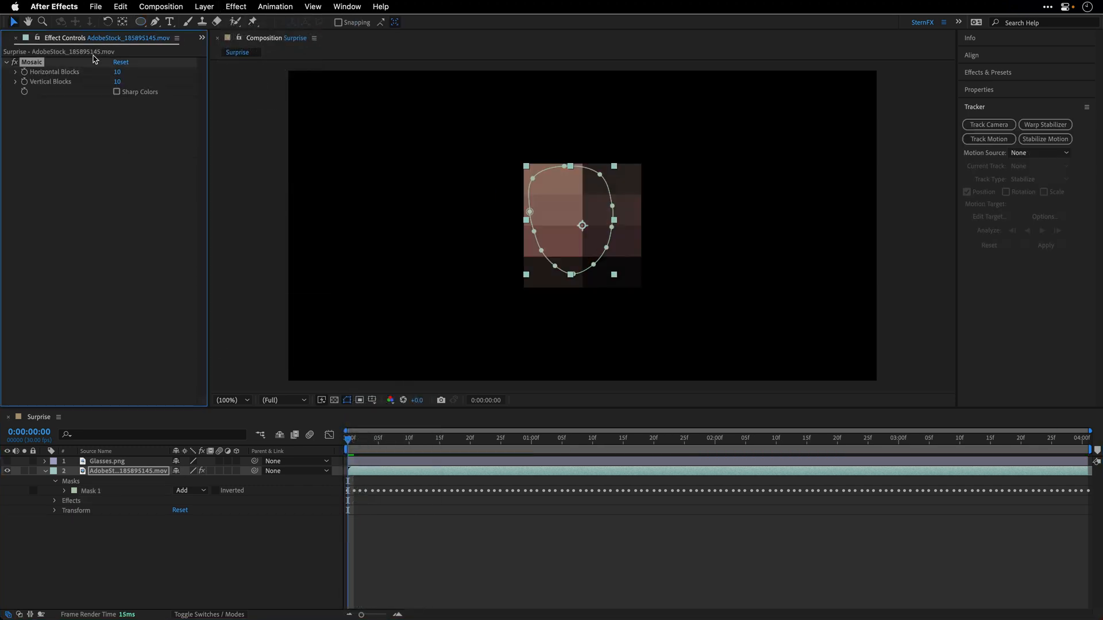
left_click(118, 72)
key("Tab")
key("Return")
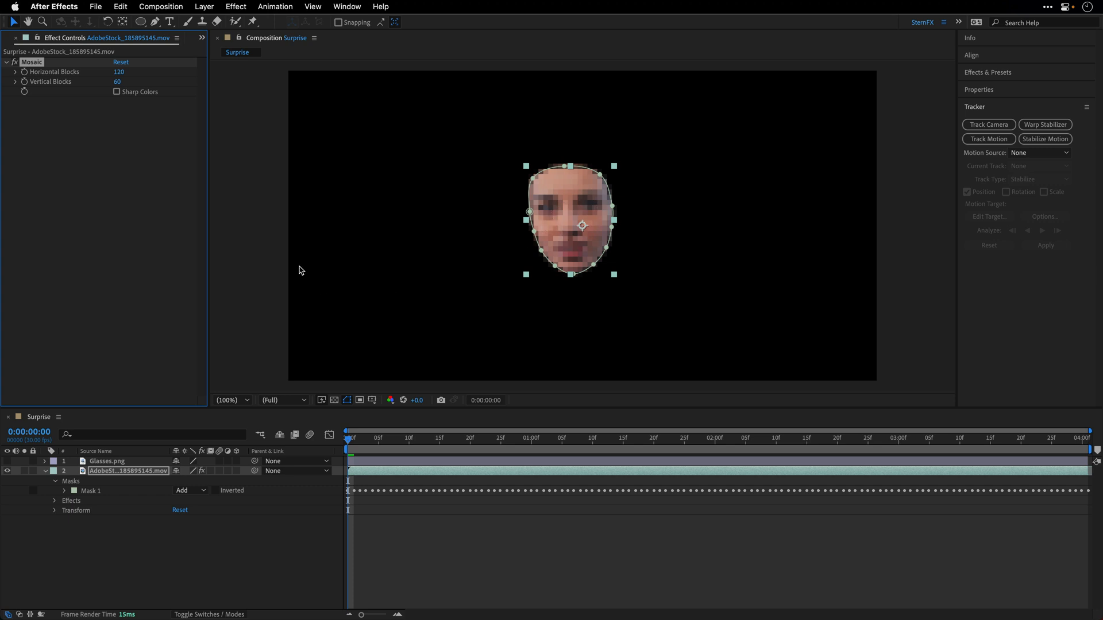
Step: Restrict the Mosaic effect to Mask 1 by adding a mask reference in its Compositing Options
left_click(54, 501)
left_click(64, 510)
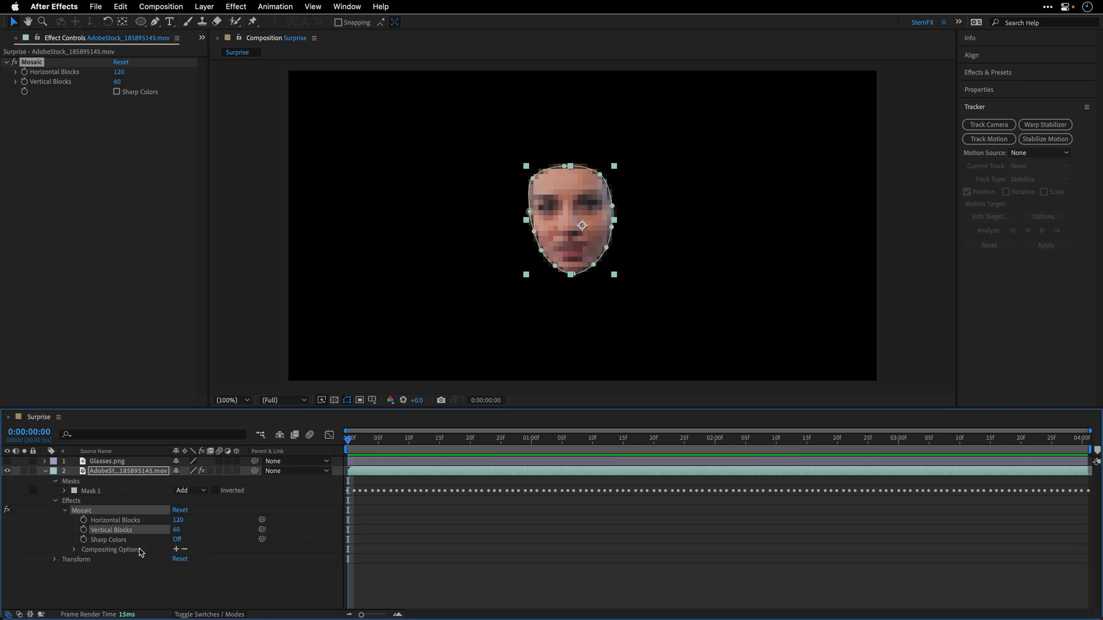
left_click(177, 549)
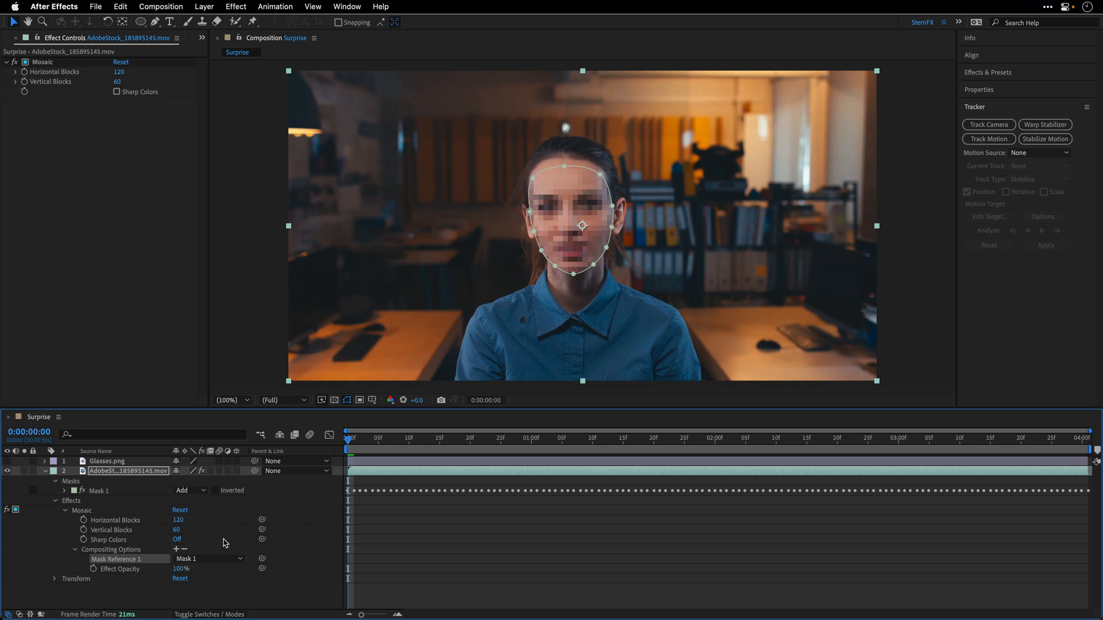
Step: Set Mask 1's feather to 30 pixels and preview the pixelated face through the clip
left_click(64, 491)
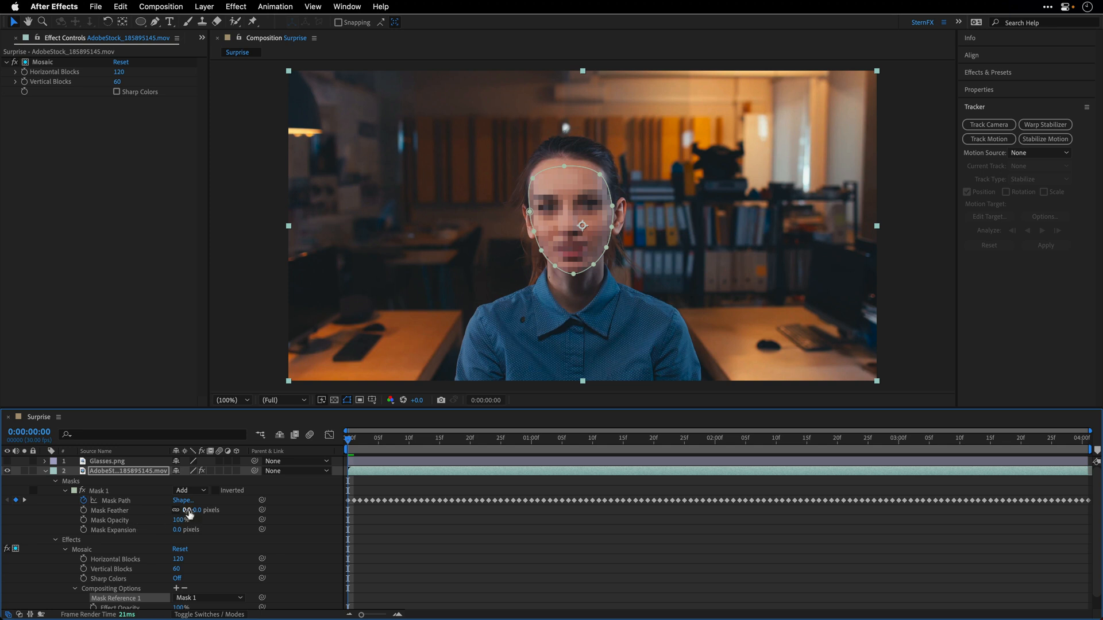
left_click_drag(187, 510, 204, 512)
key("space")
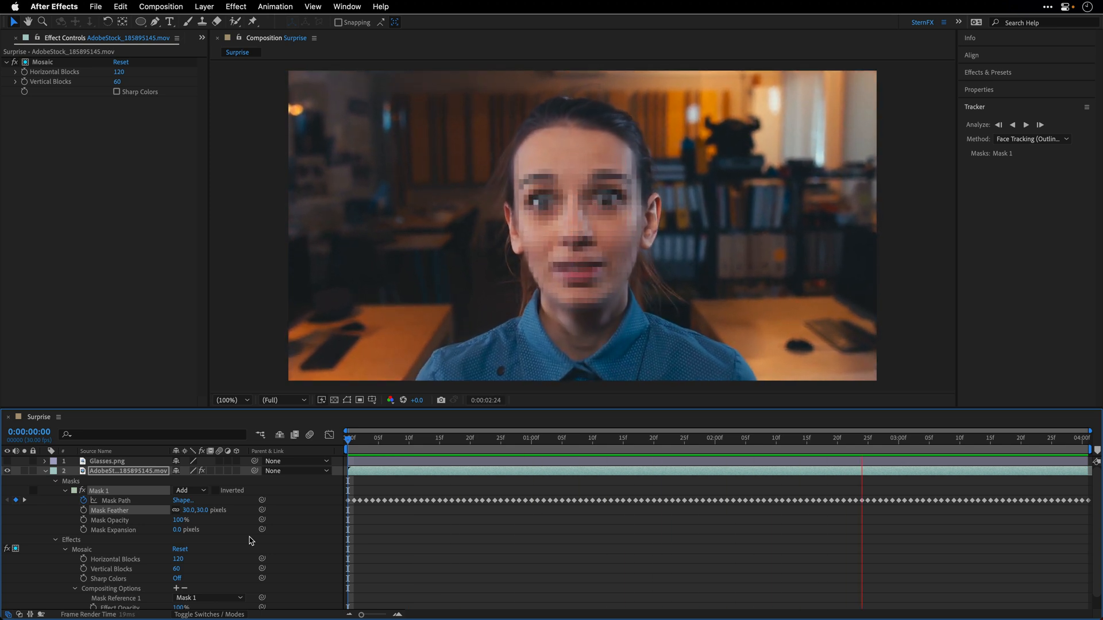
key("space")
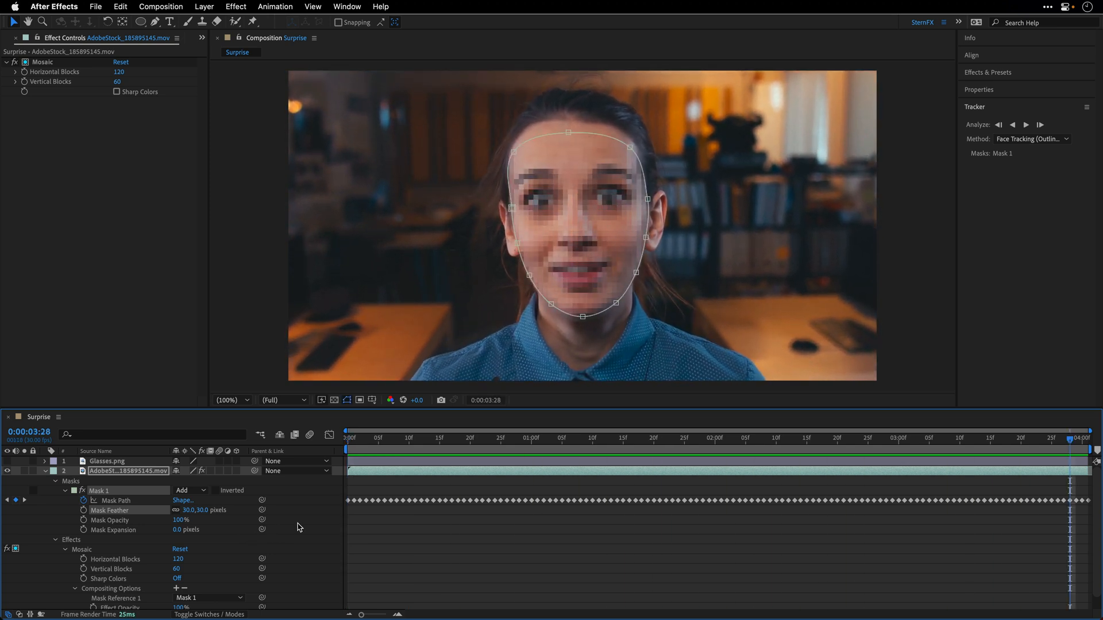
key("Home")
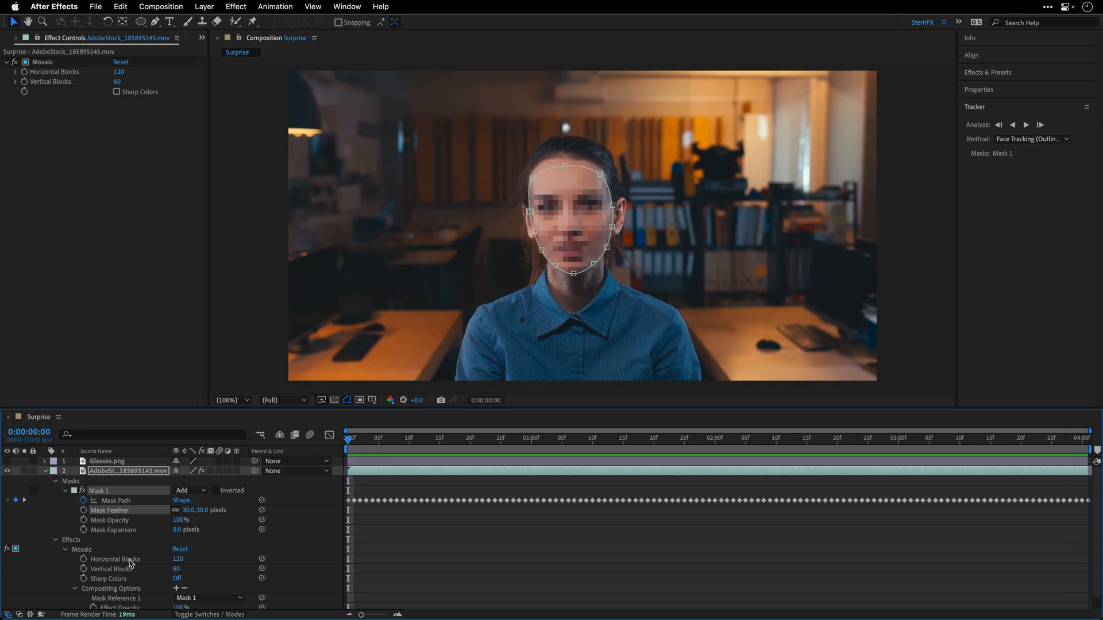
Step: Undo the mask feather, the Mosaic effect and the outline face tracking, back to the untracked elliptical mask
key("super+z")
key("super+z")
key("super+z")
key("super+z")
key("super+z")
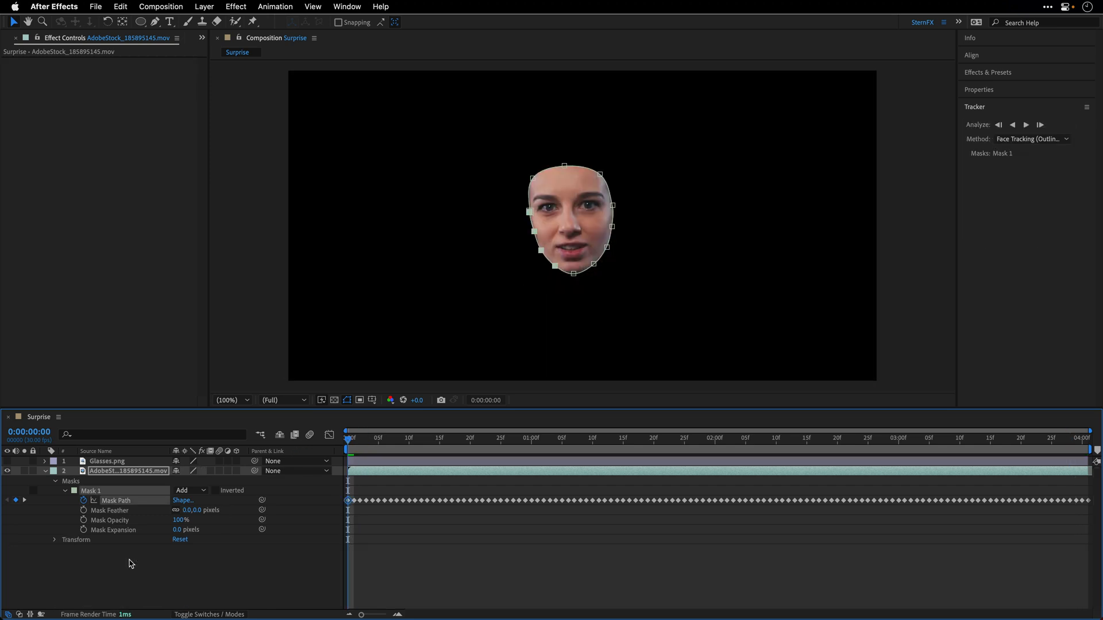
key("super+z")
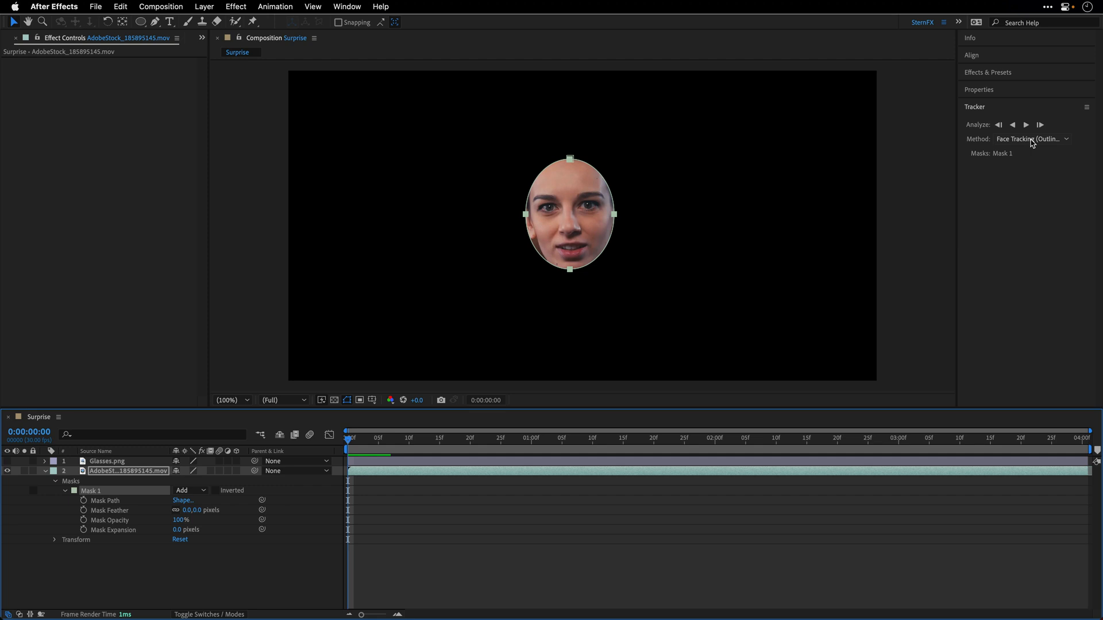
Step: Track Mask 1 forward with the Face Tracking (Detailed Features) method and inspect the Face Track Points effect
left_click(1033, 140)
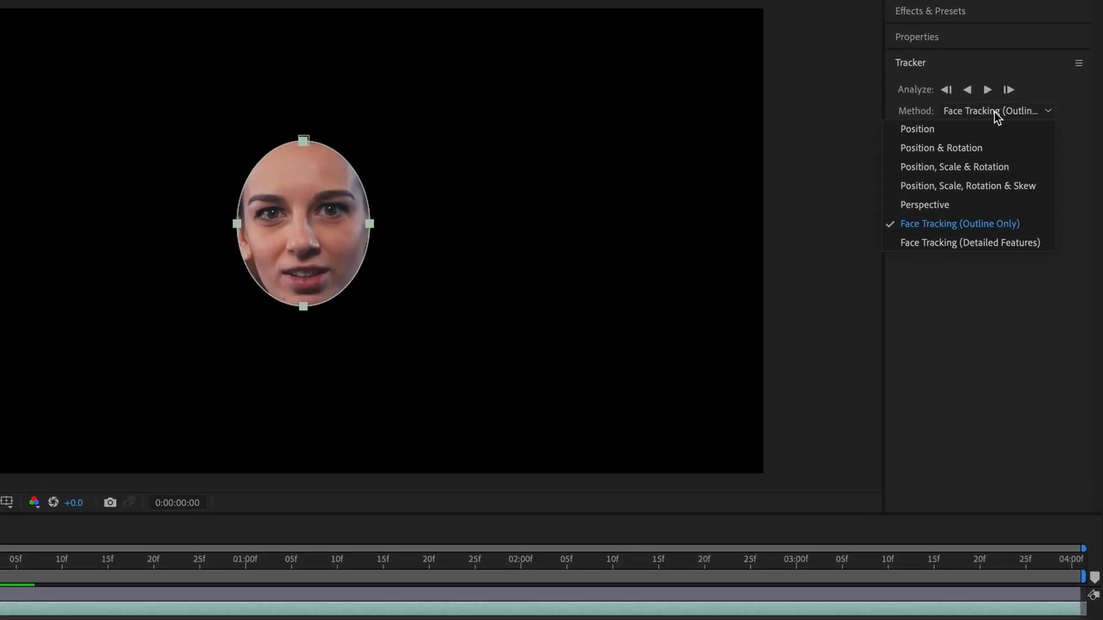
left_click(980, 246)
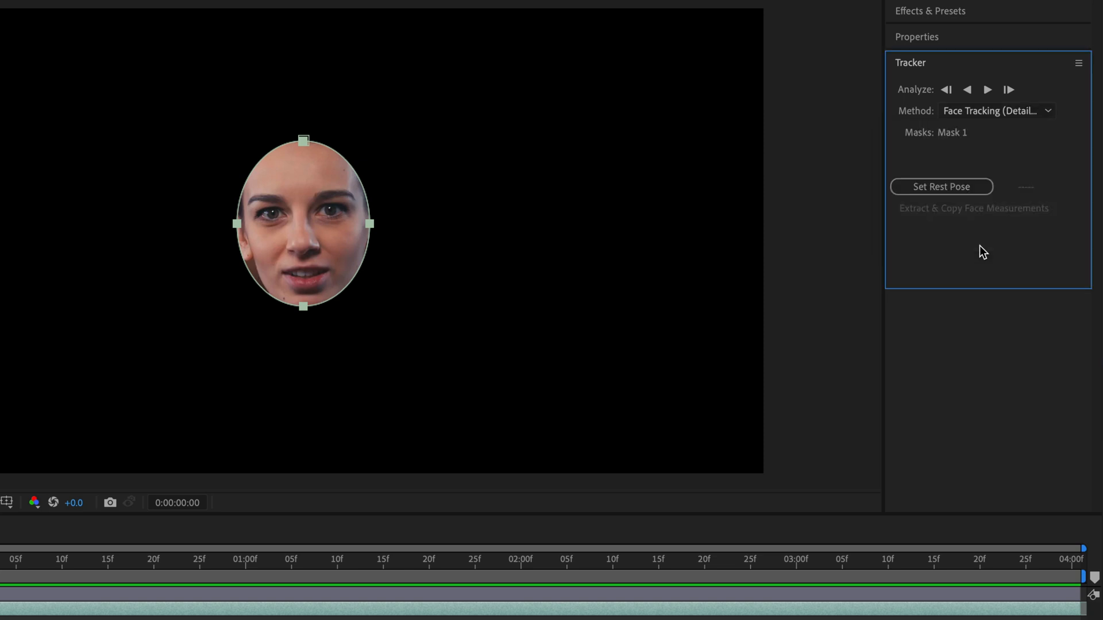
left_click(987, 90)
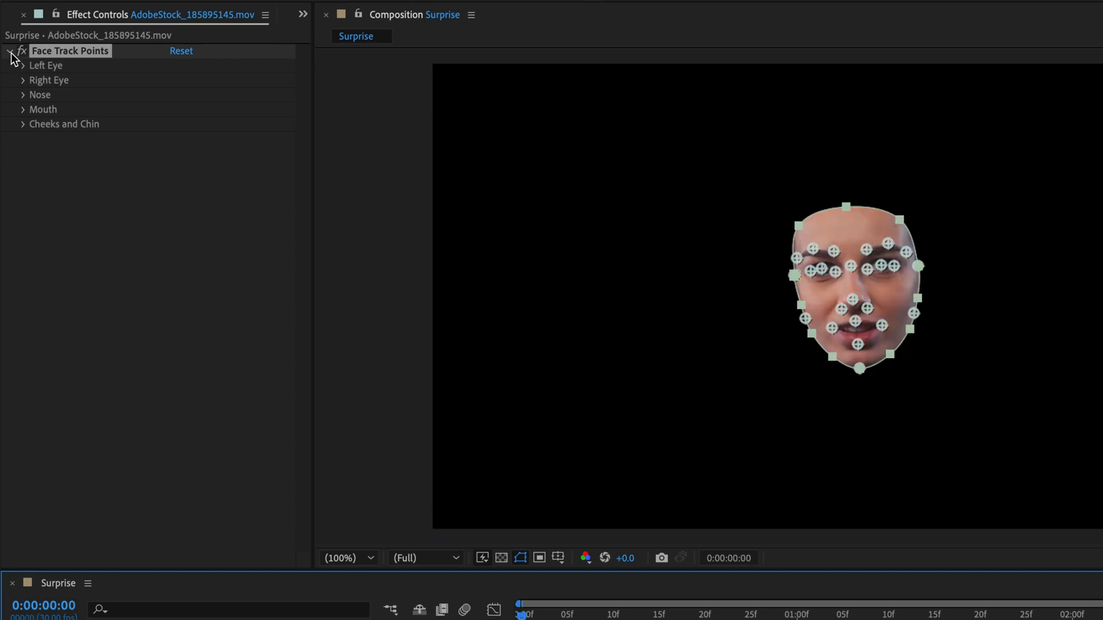
left_click(11, 52)
left_click(10, 51, "ctrl")
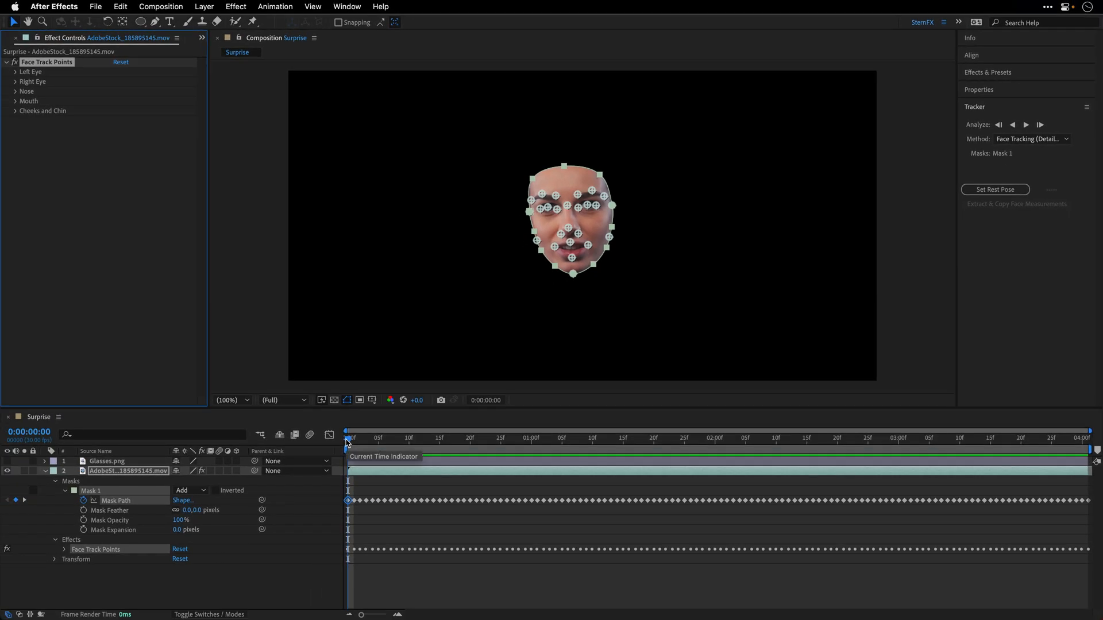
Step: Set the face's rest pose at 0:00:00:00 and extract and copy the face measurements
key("space")
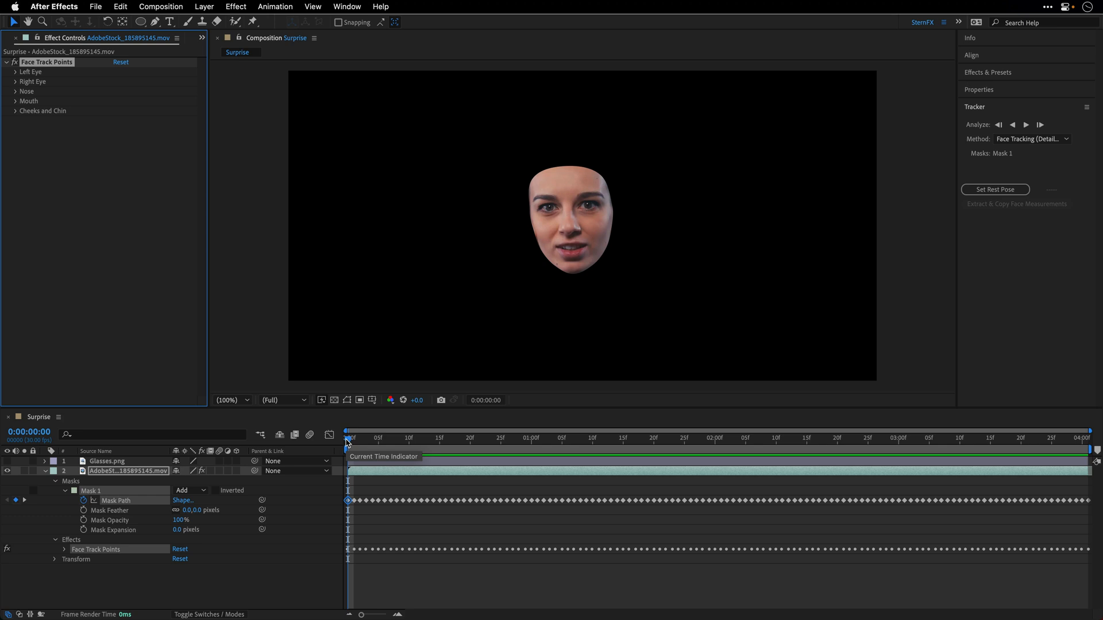
key("space")
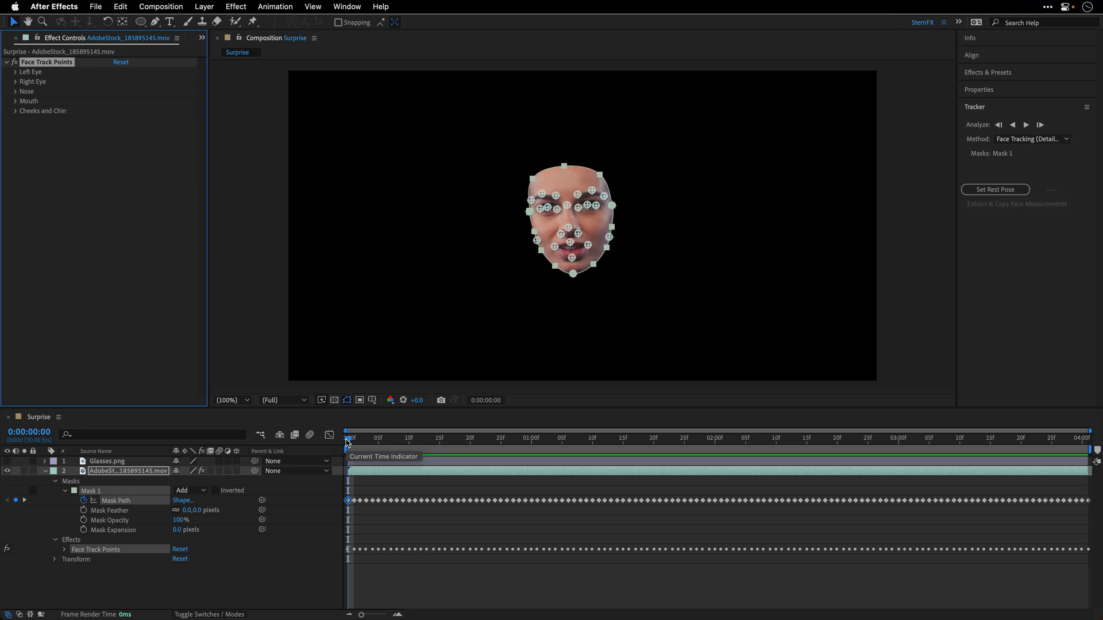
left_click(1012, 190)
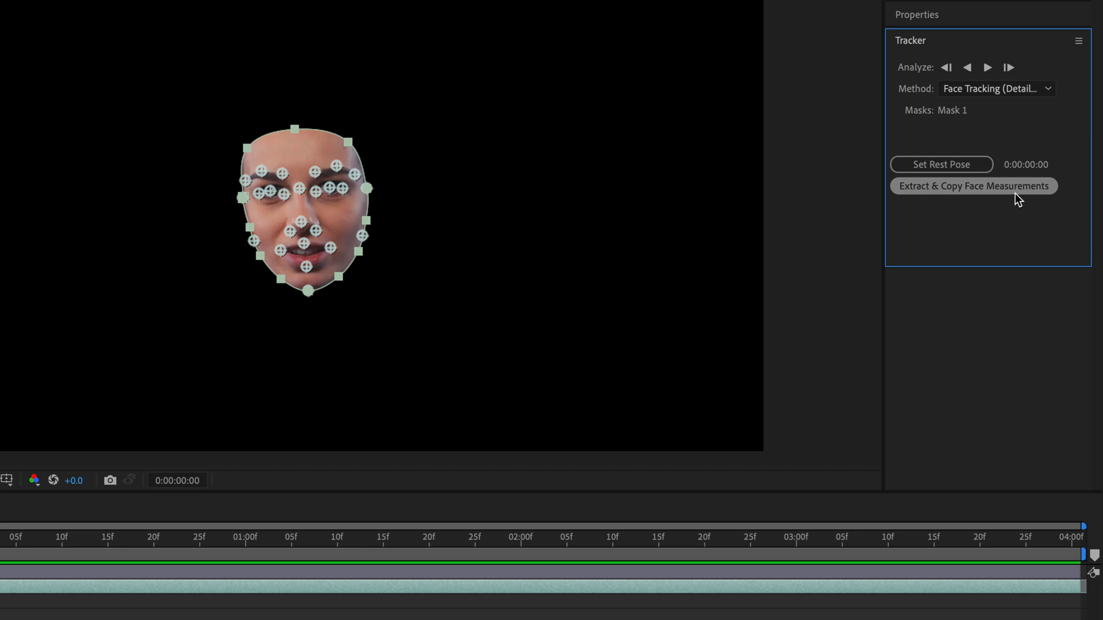
left_click(1015, 191)
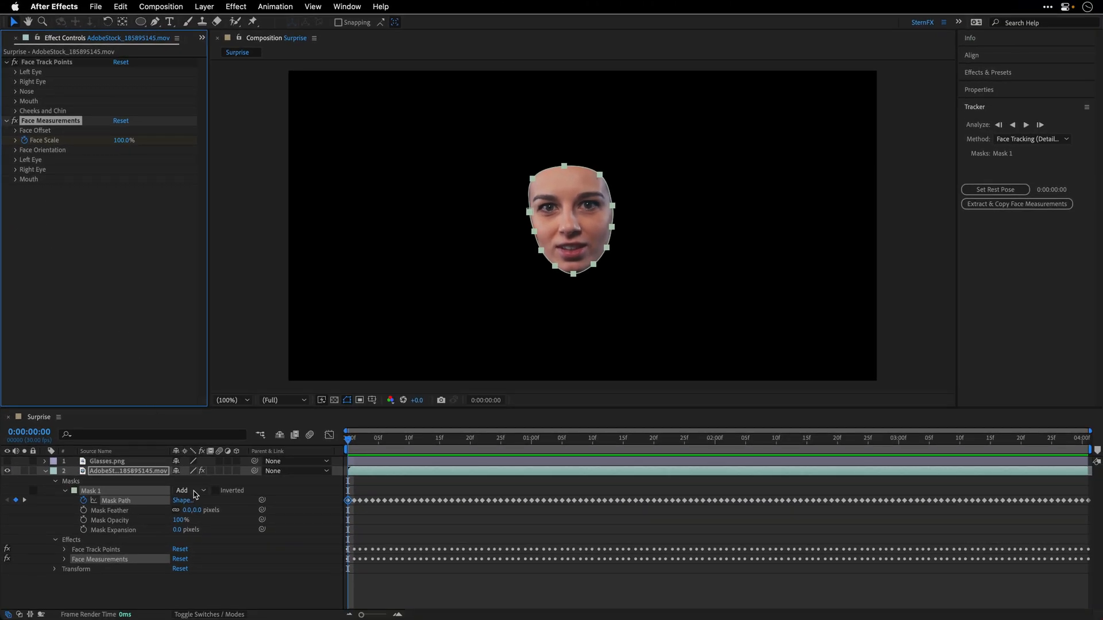
Step: Set Mask 1's mode to None and make the Glasses.png layer visible
left_click(195, 492)
left_click(197, 503)
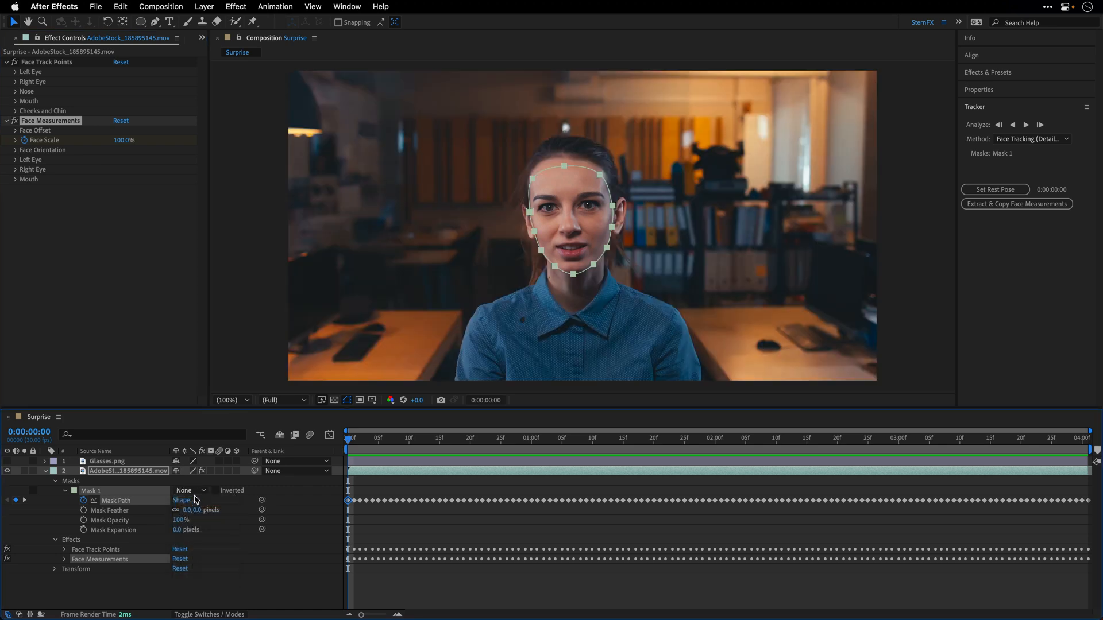
left_click(6, 461)
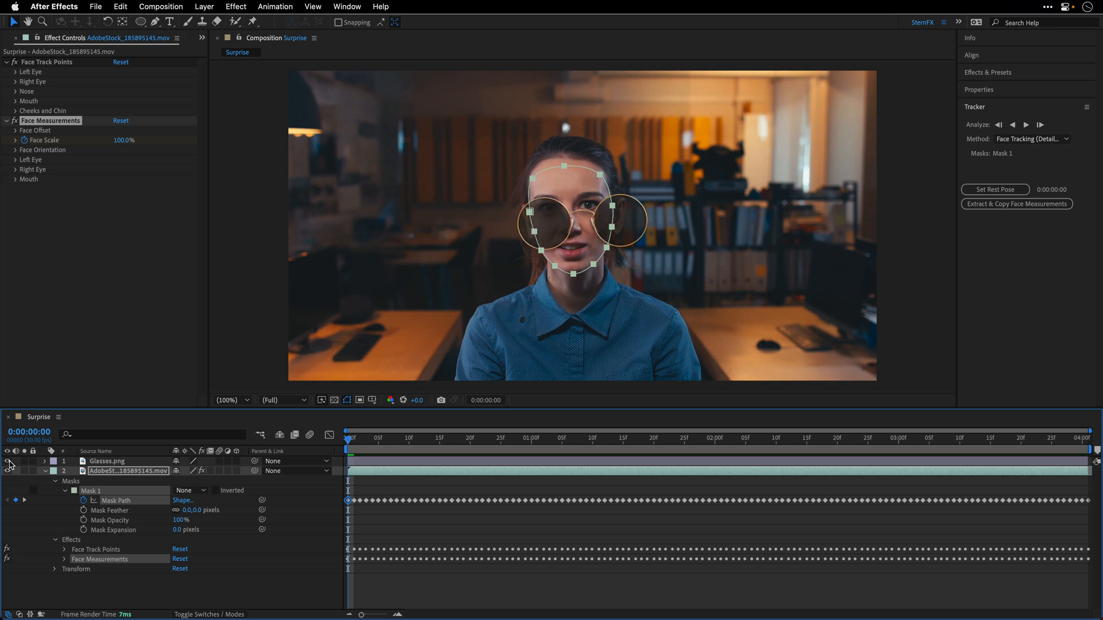
Step: At 0:00:04:00, place the Glasses.png layer over the woman's eyes at about 1002, 466
left_click(1082, 438)
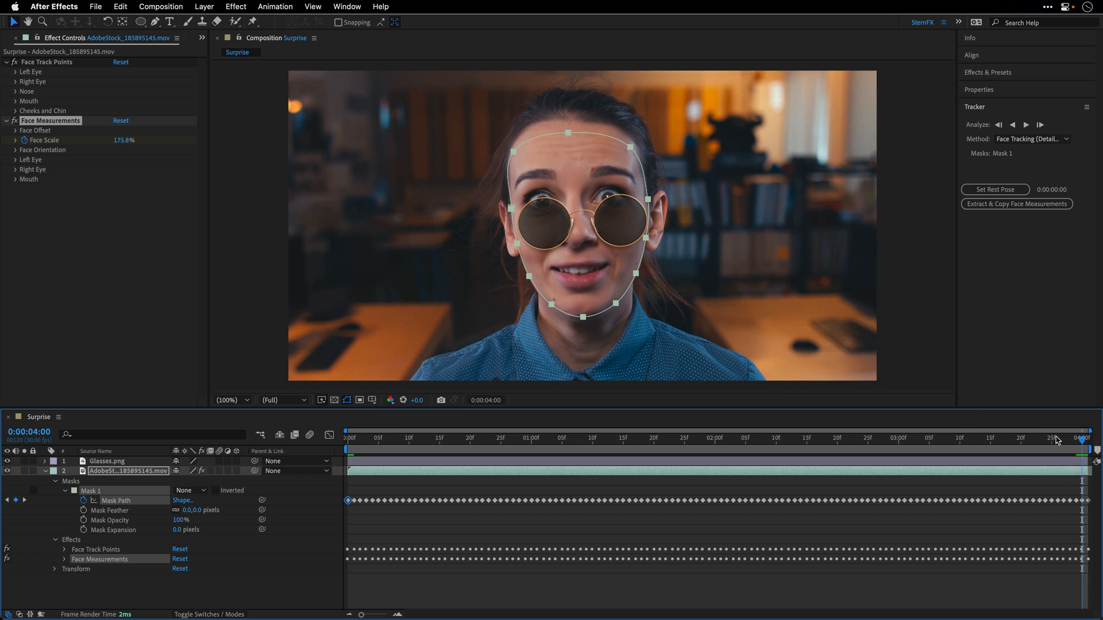
left_click(104, 462)
left_click_drag(566, 219, 558, 196)
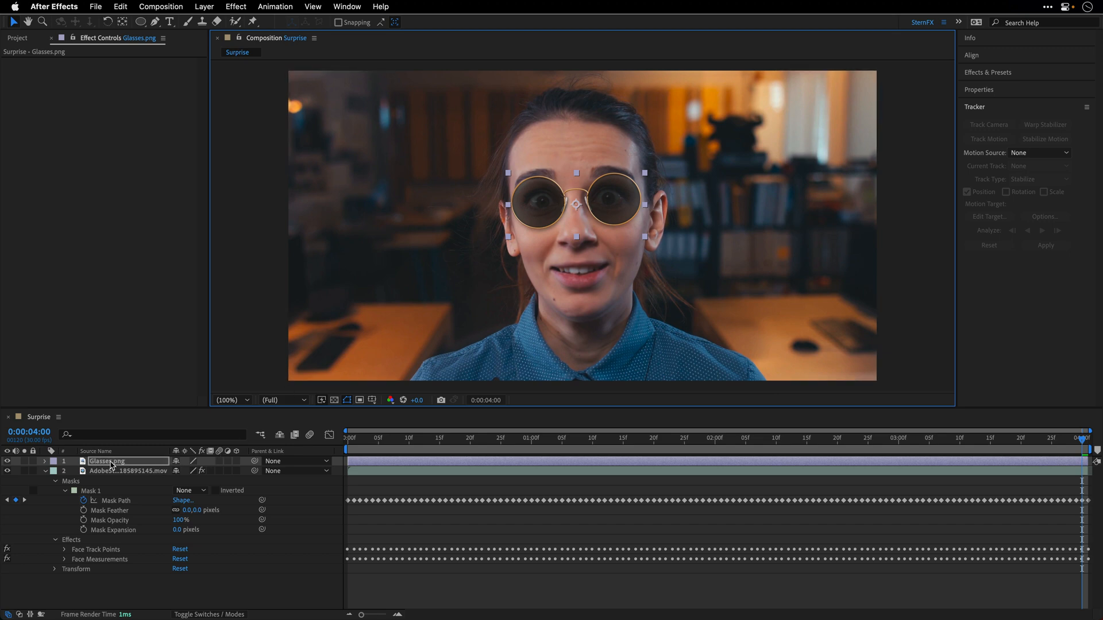
Step: Show the Glasses.png layer's Position and Scale, and link its Position to the Nose Bridge point of the footage's Face Track Points effect
key("p")
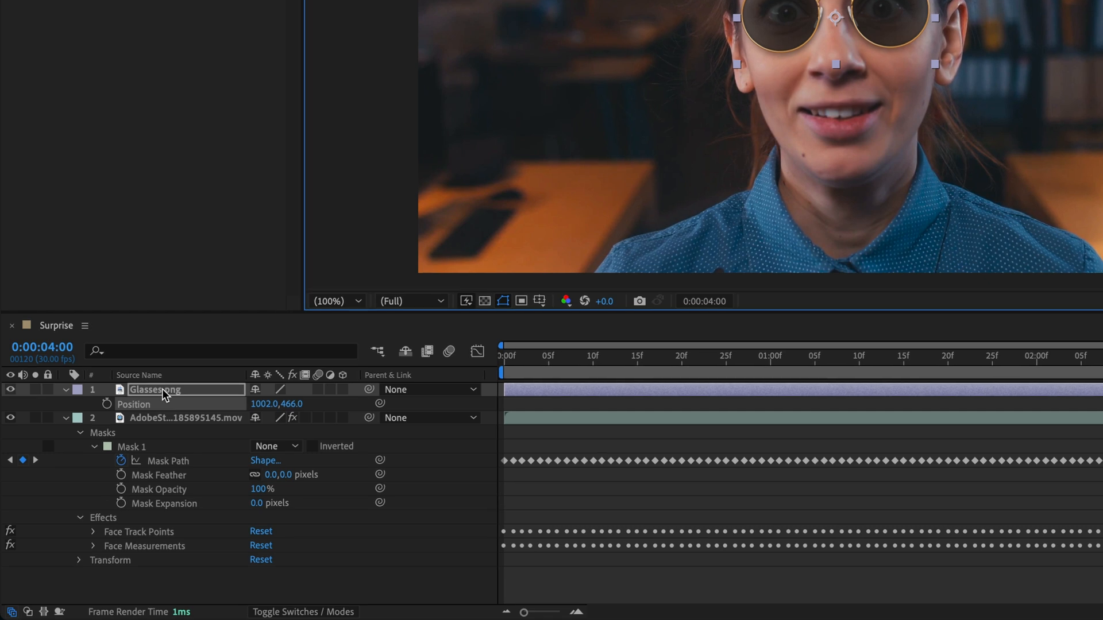
key("shift+s")
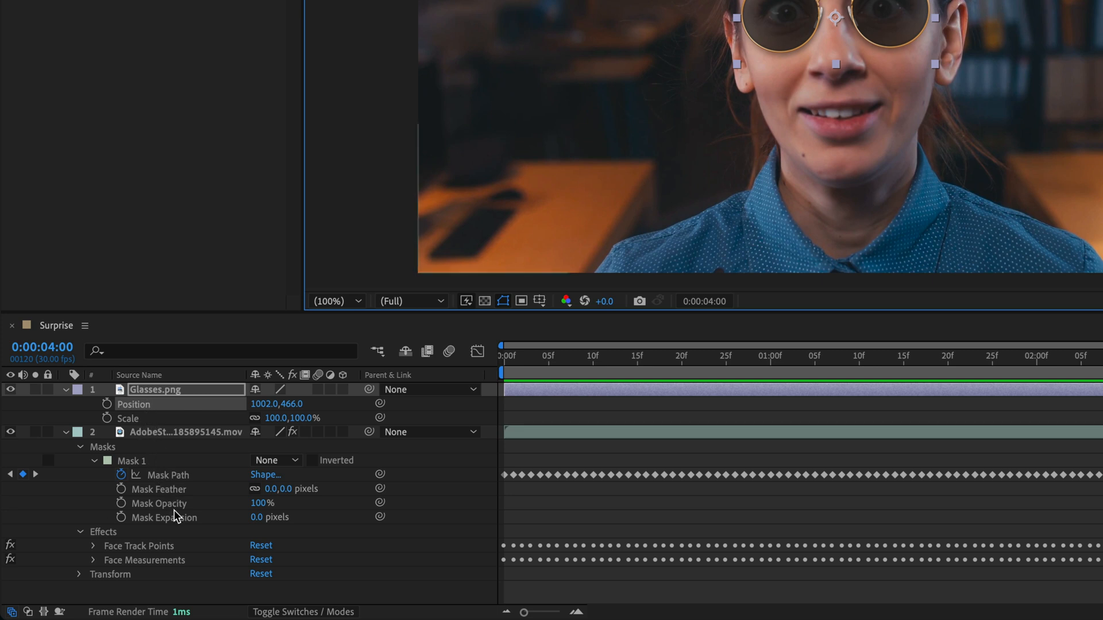
left_click(94, 461)
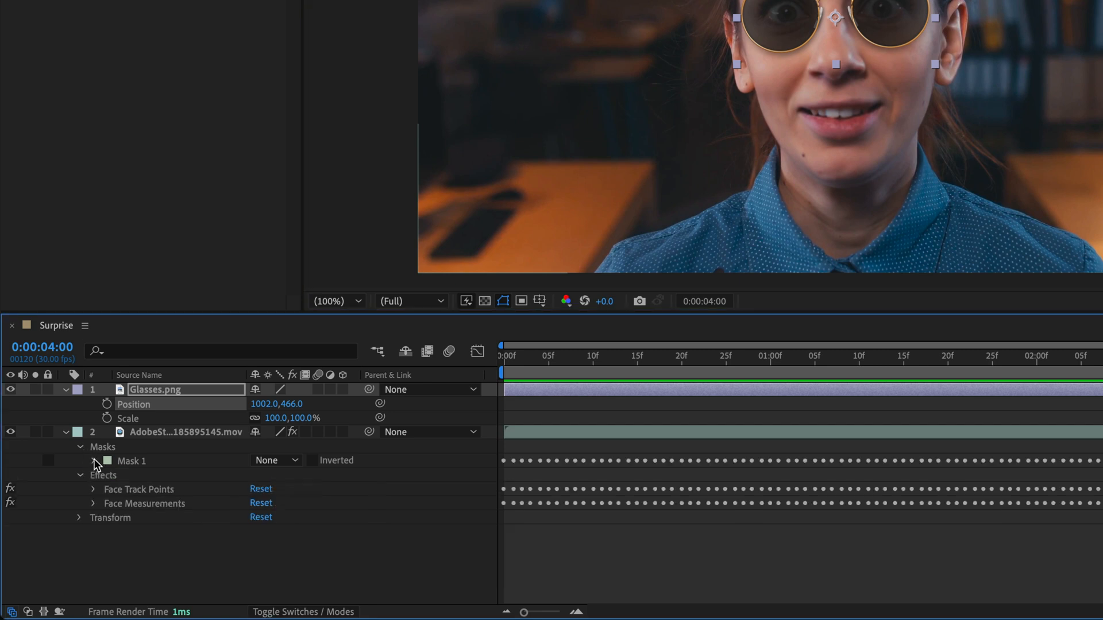
left_click(94, 490)
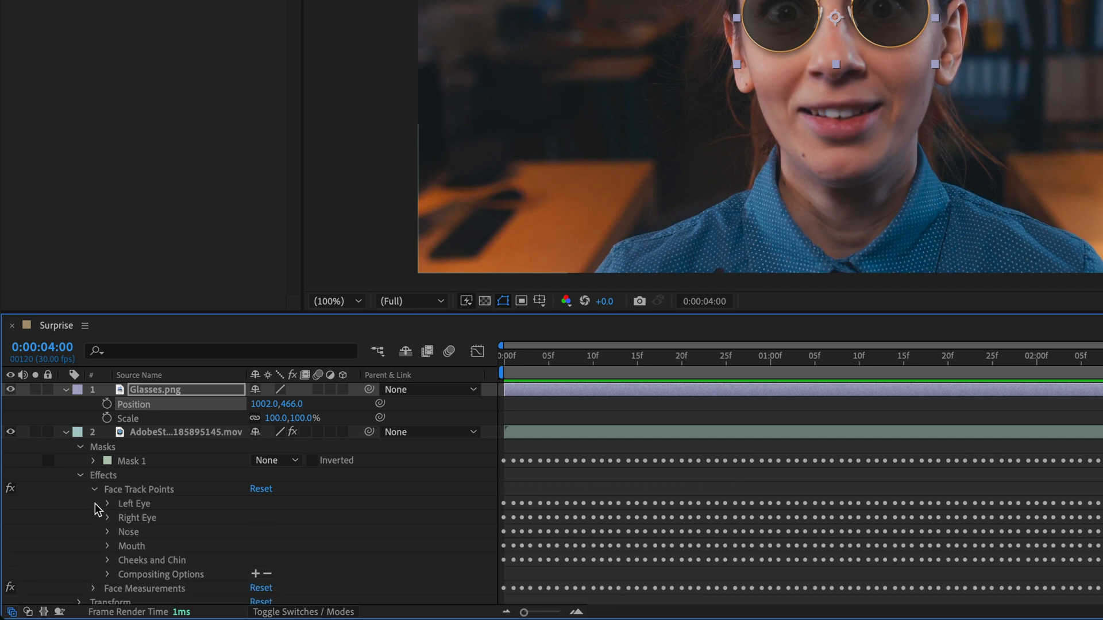
left_click(107, 532)
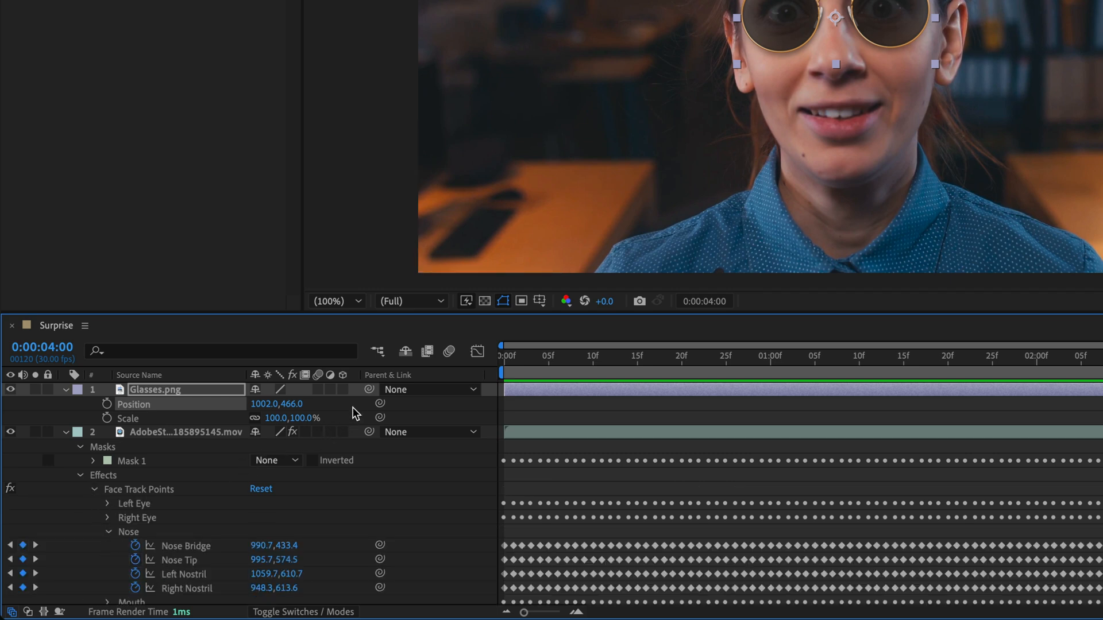
left_click_drag(380, 403, 202, 550)
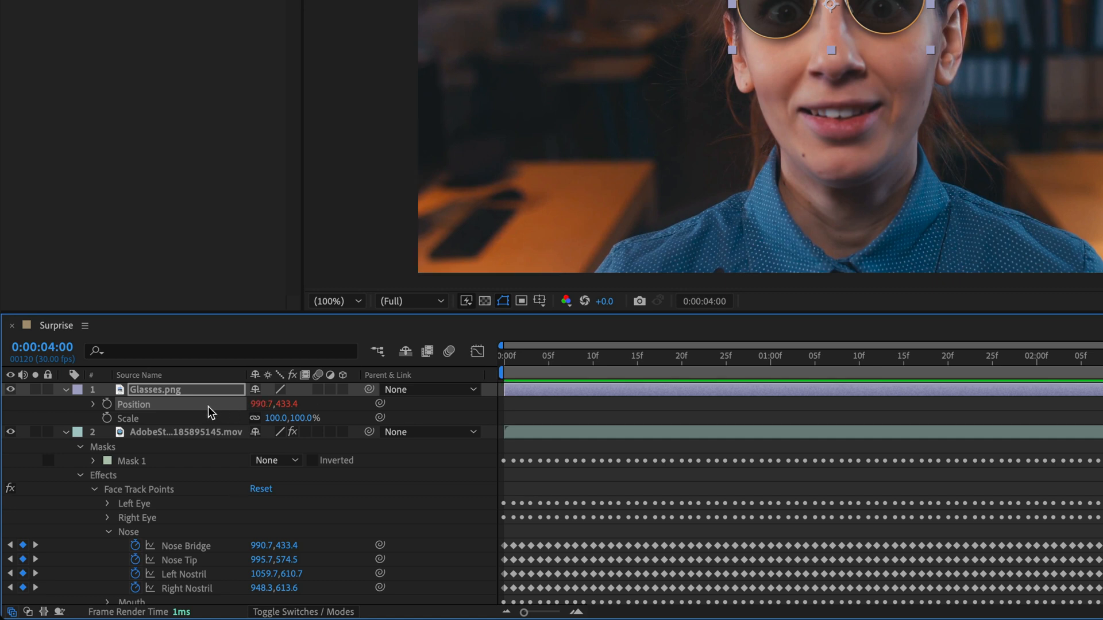
Step: Link the Glasses.png layer's Scale to the Face Scale property of the footage's Face Measurements effect
left_click(94, 491)
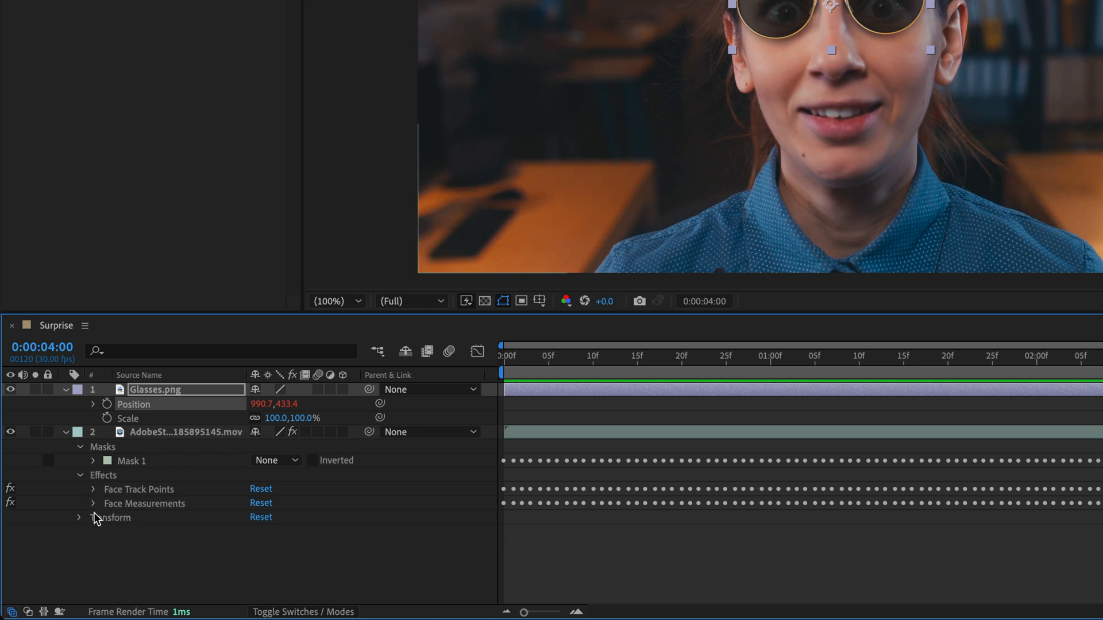
left_click(93, 504)
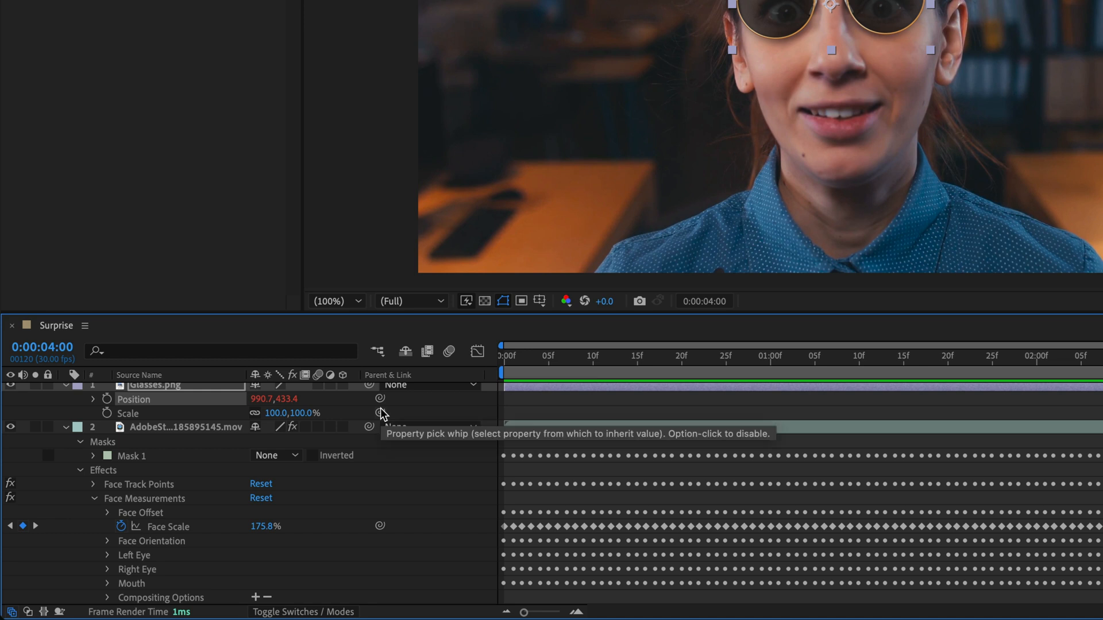
left_click_drag(383, 414, 166, 528)
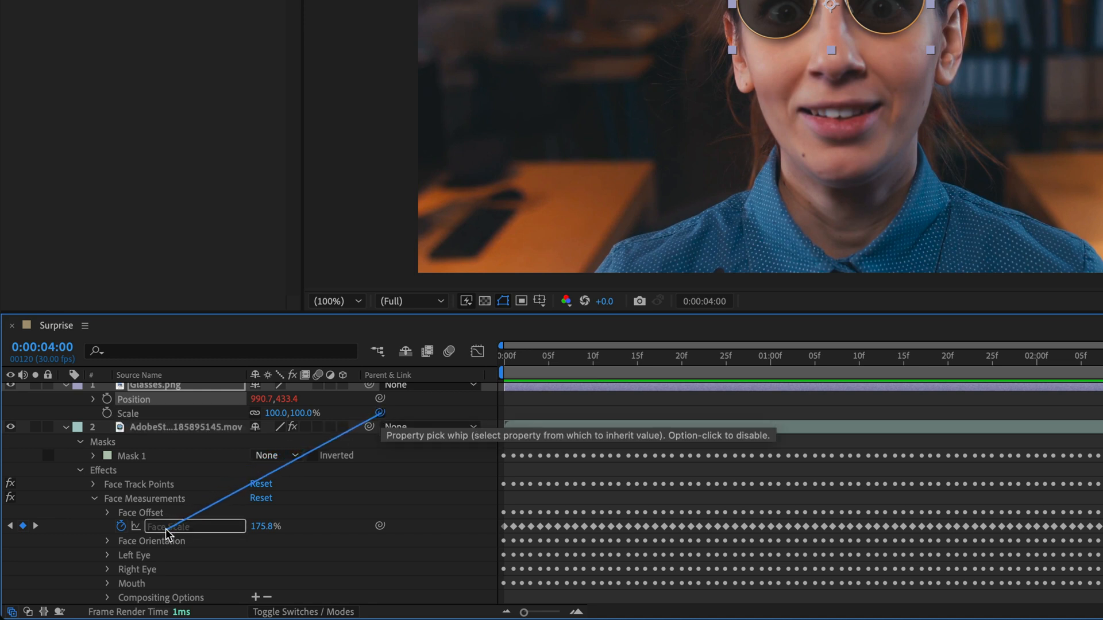
left_click_drag(165, 528, 166, 528)
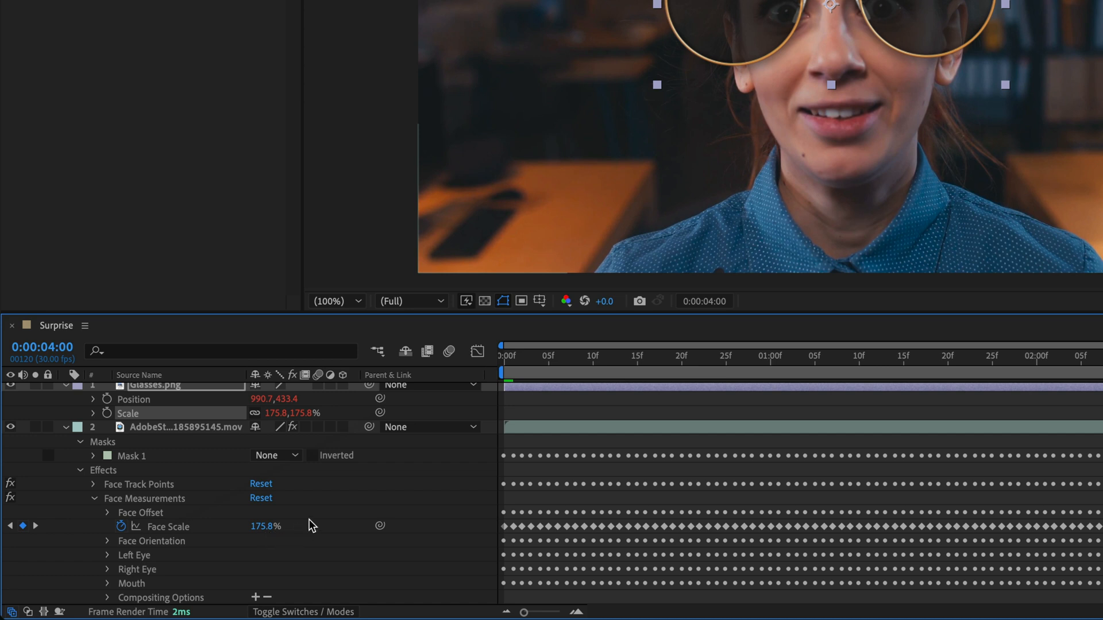
Step: Divide Face Scale by 1.758 in the Glasses.png layer's Scale expression and preview the composition from 0:00:00:00
left_click(93, 415)
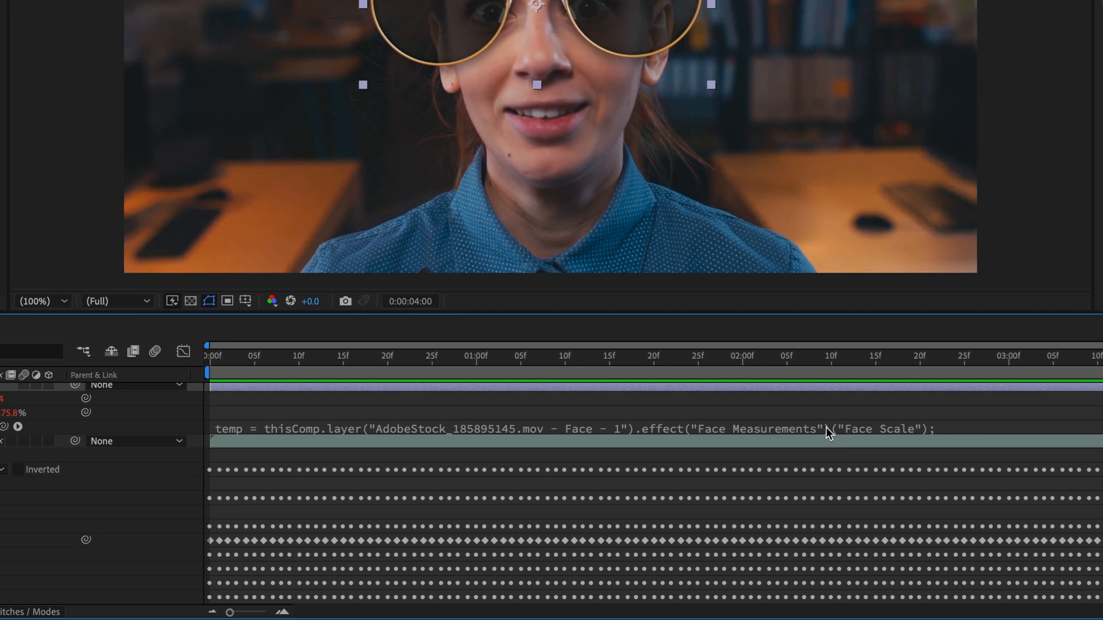
left_click(826, 429)
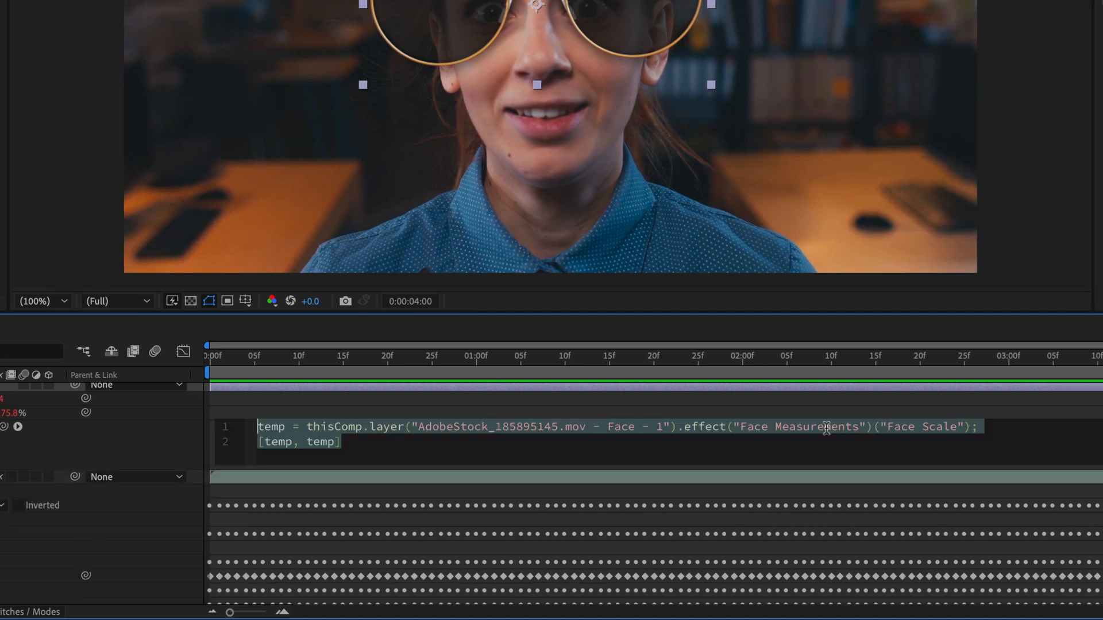
left_click(971, 427)
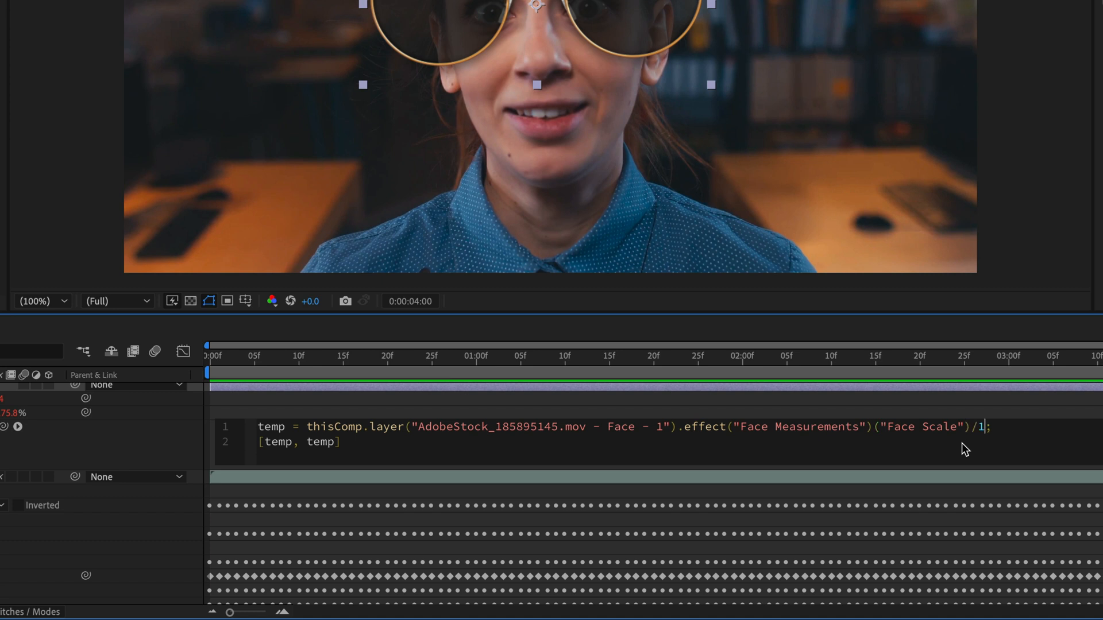
type("/1.758")
left_click(965, 410)
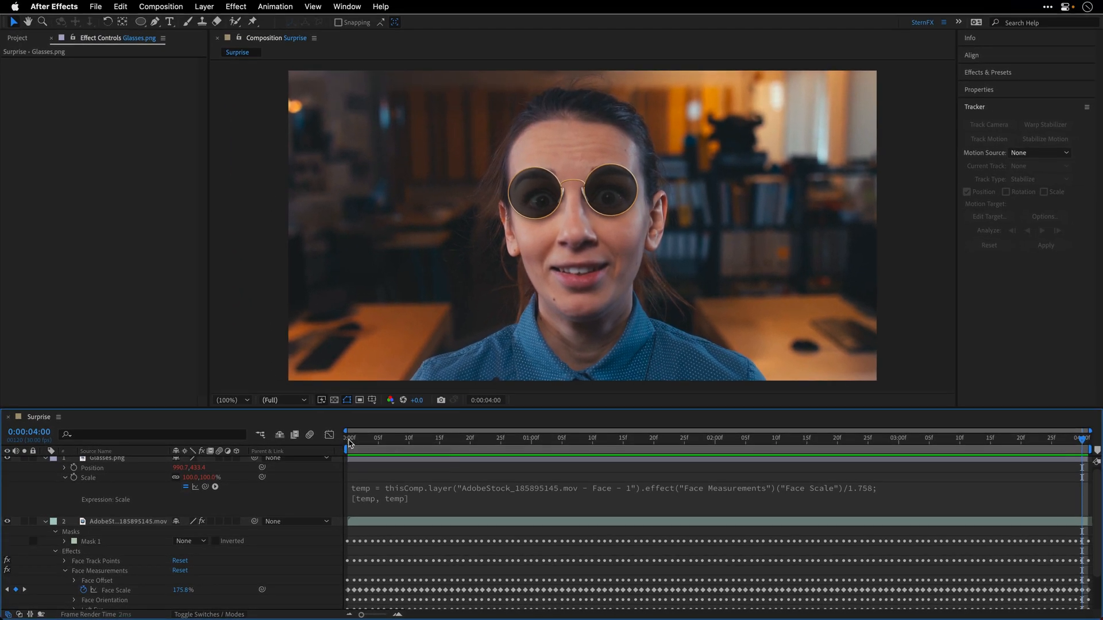
left_click(349, 443)
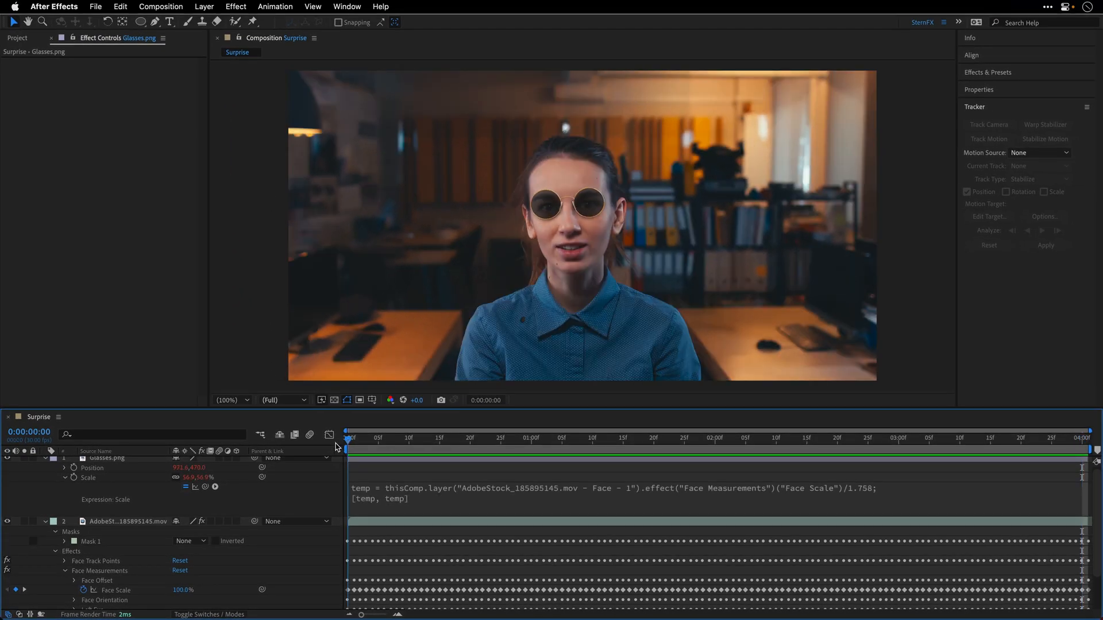
key("space")
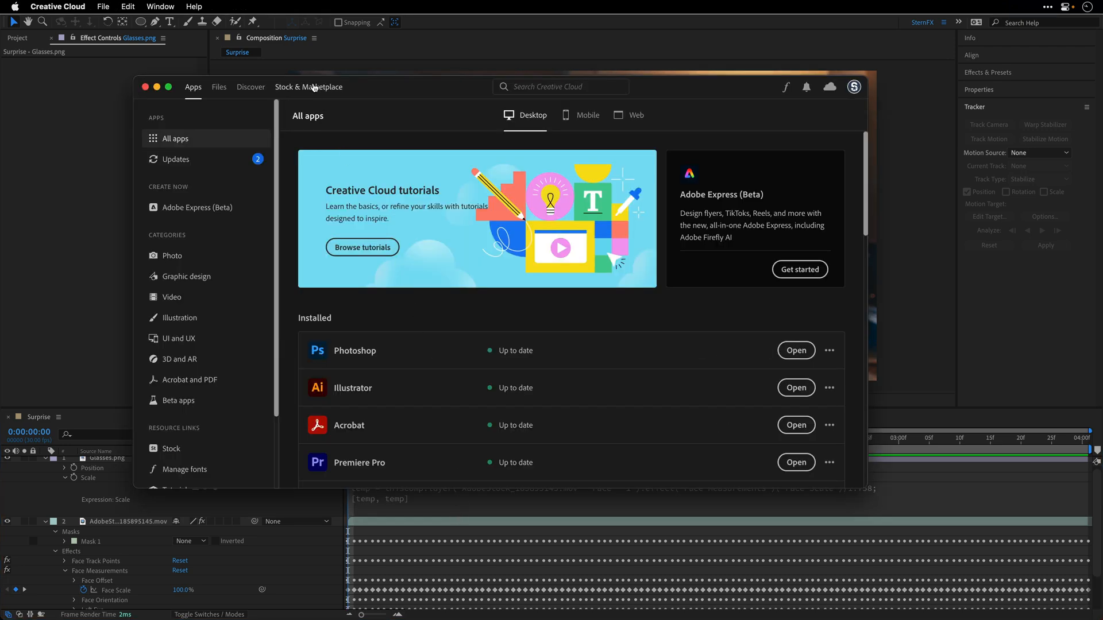
Step: In Creative Cloud, search the marketplace's plugins for "motion bro"
left_click(313, 87)
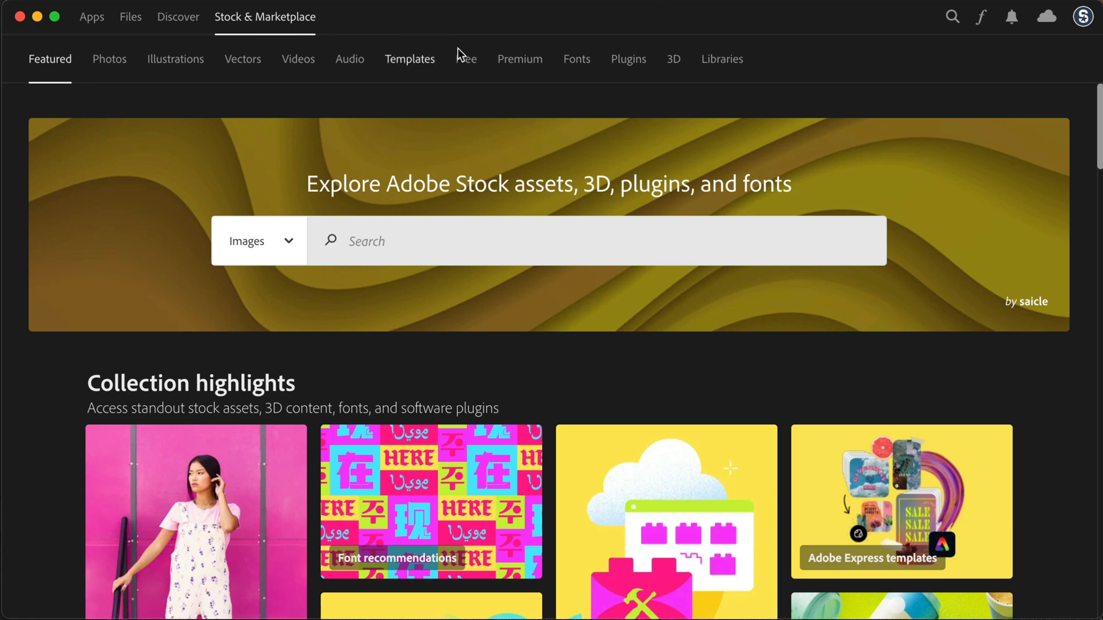
left_click(630, 62)
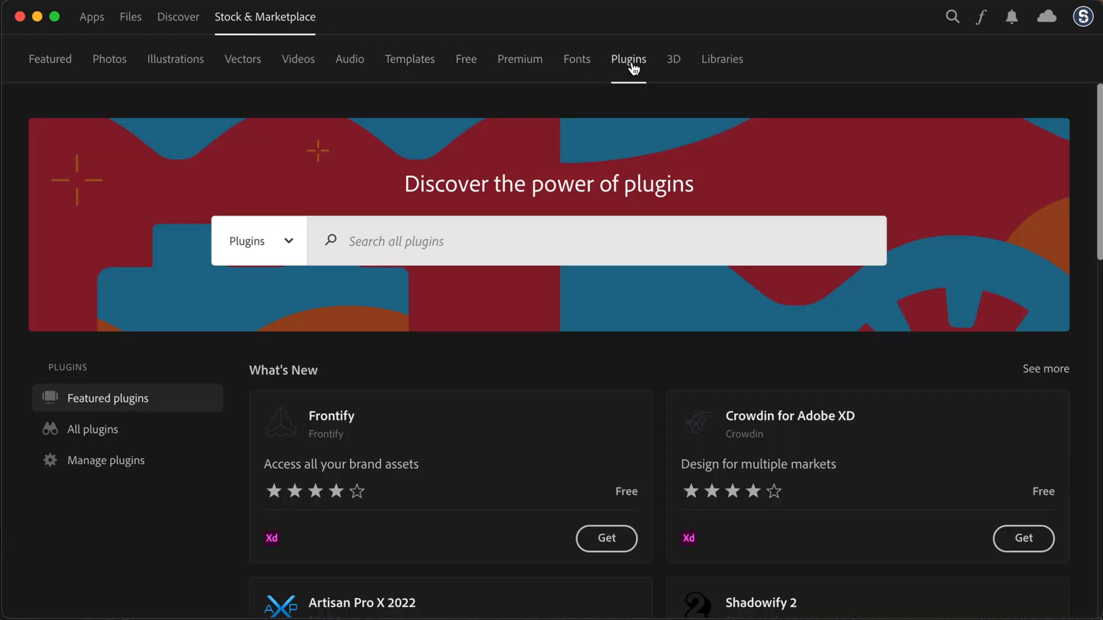
left_click(360, 240)
type("motion b")
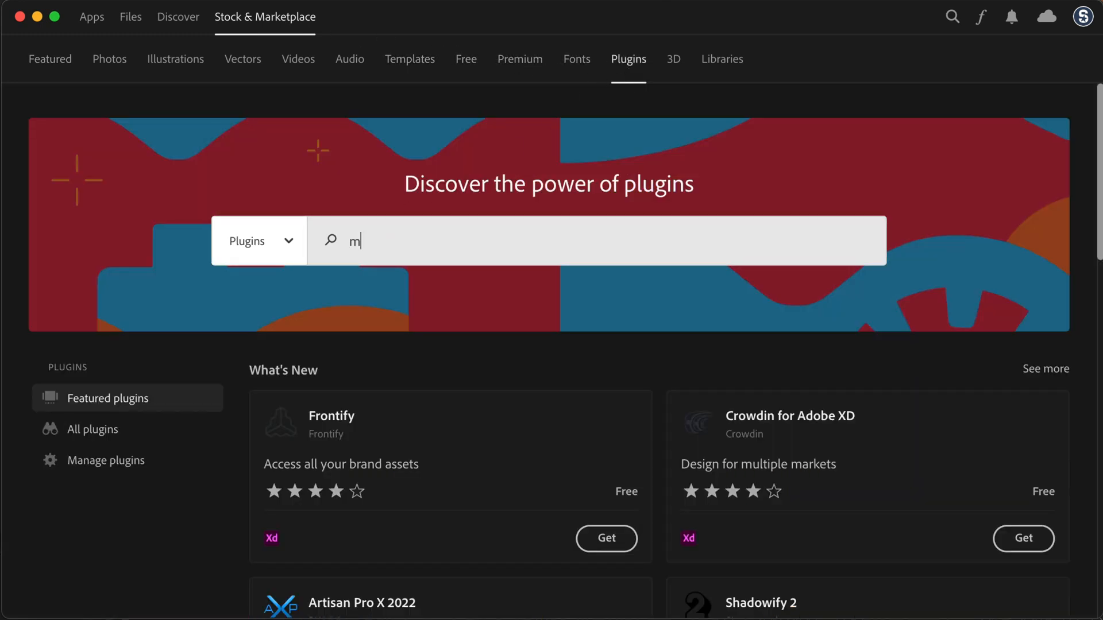
type("ro")
key("Return")
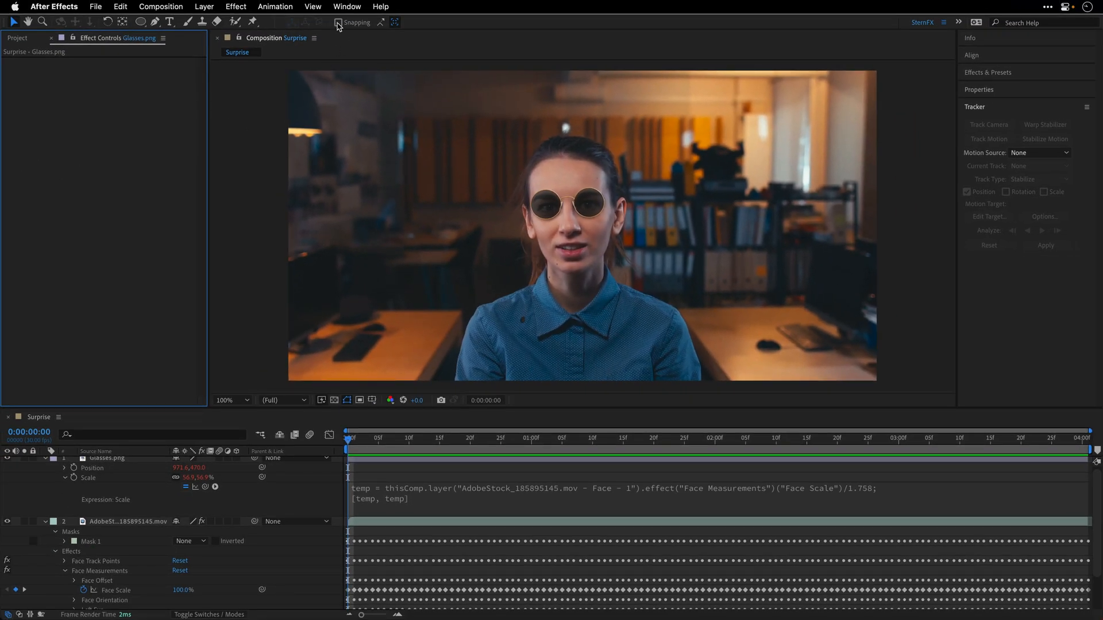
Step: In After Effects, open the Motion Bro 4.0 extension, dock it beside Effect Controls and widen the panel area
left_click(343, 7)
mouse_move(345, 75)
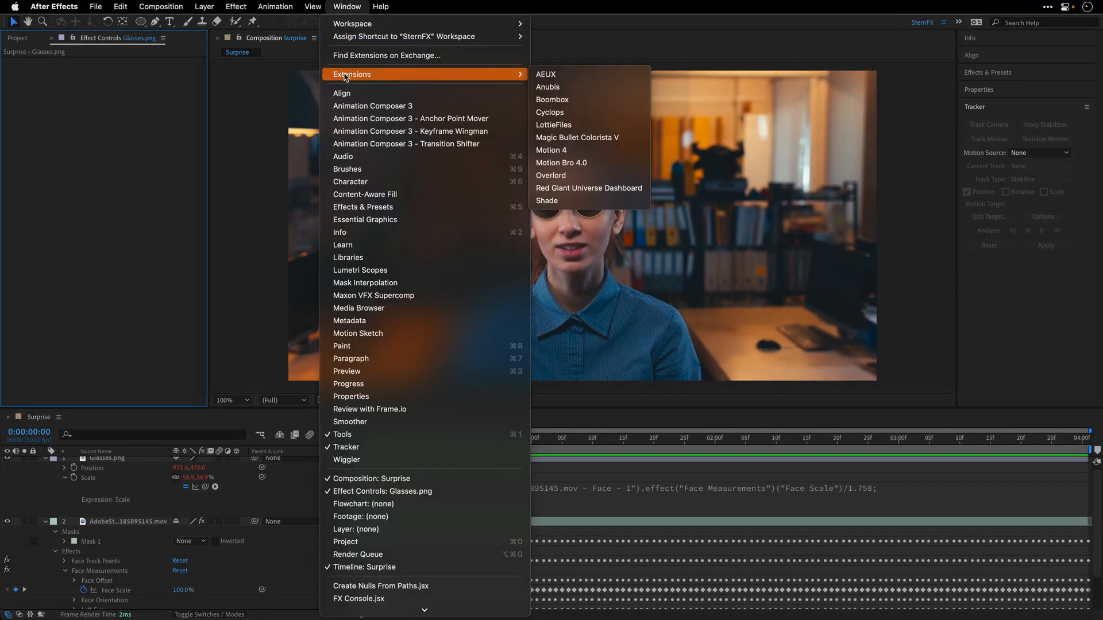
left_click(563, 163)
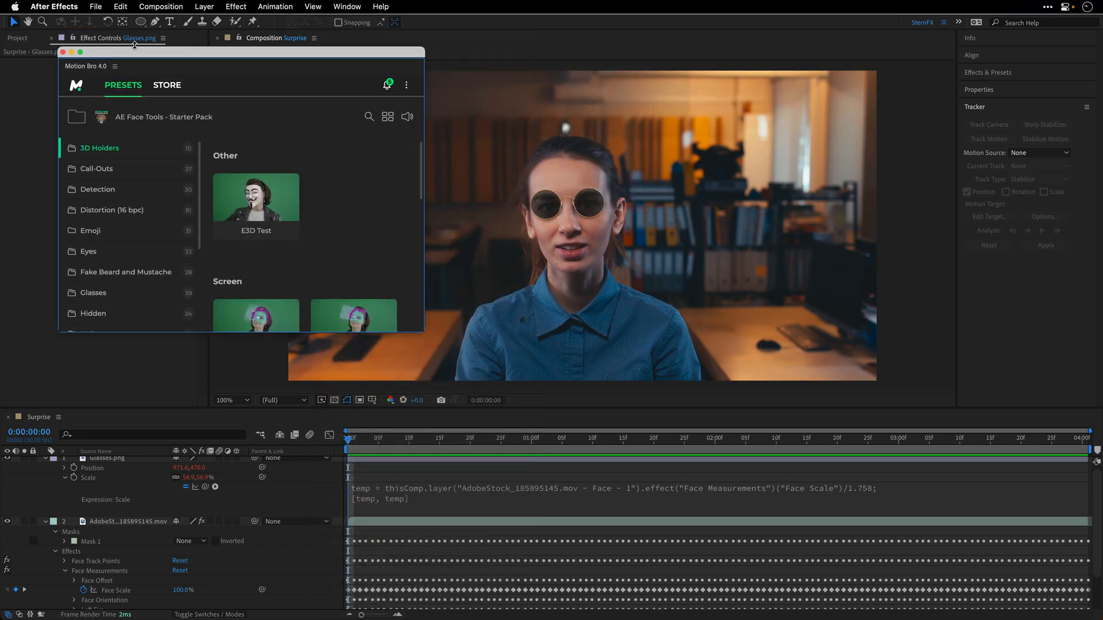
left_click_drag(93, 65, 101, 89)
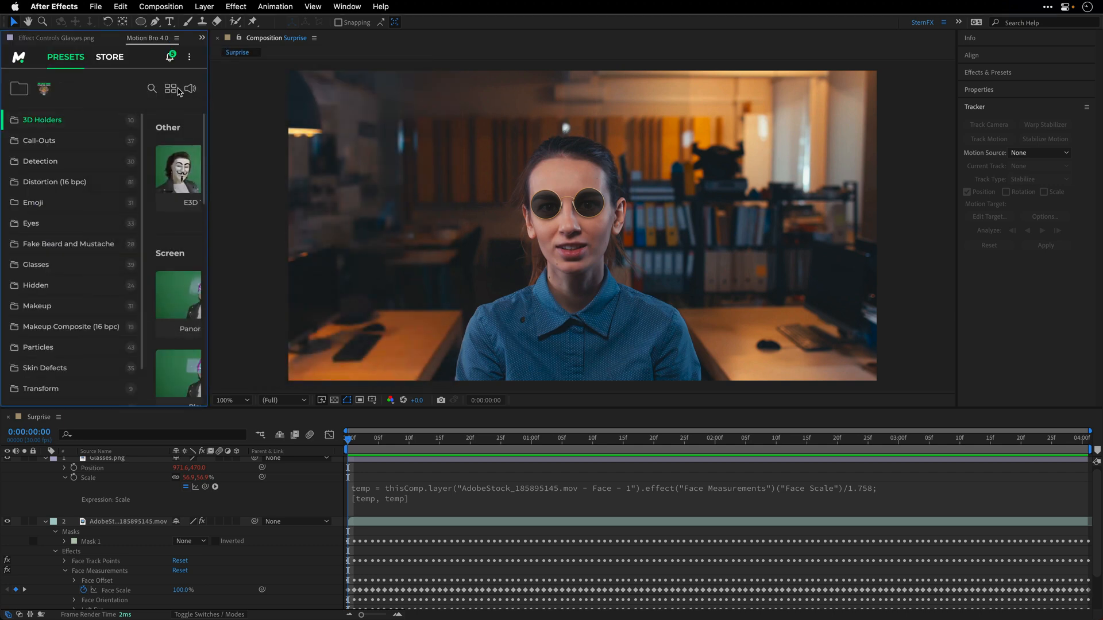
left_click_drag(208, 89, 343, 96)
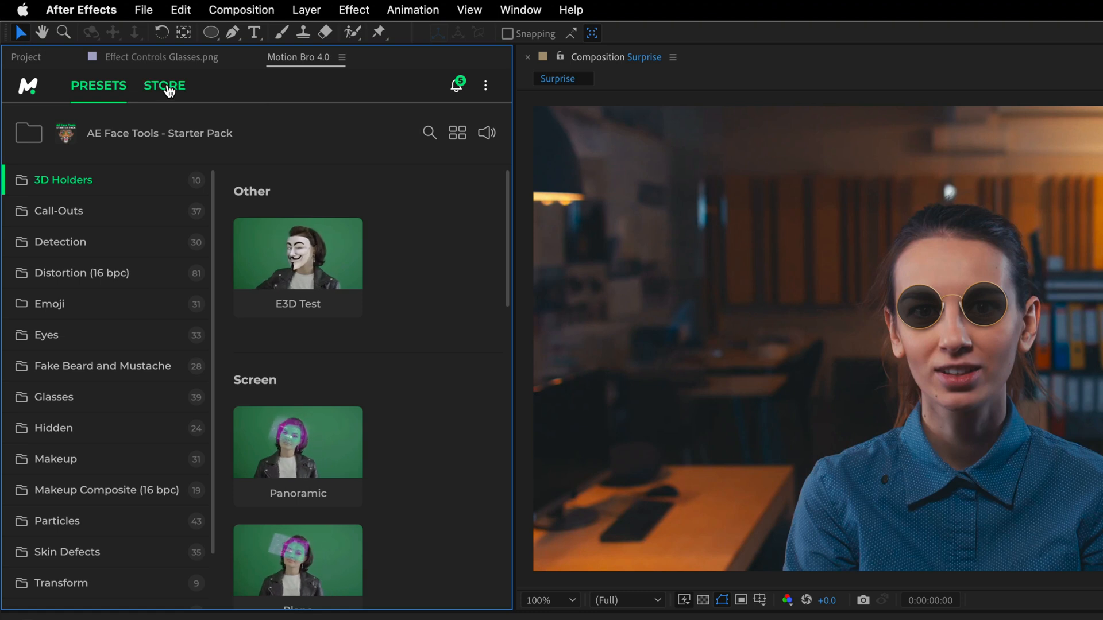
Step: Browse the Motion Bro store through to page 6 and find the AE Face Tools product
left_click(165, 86)
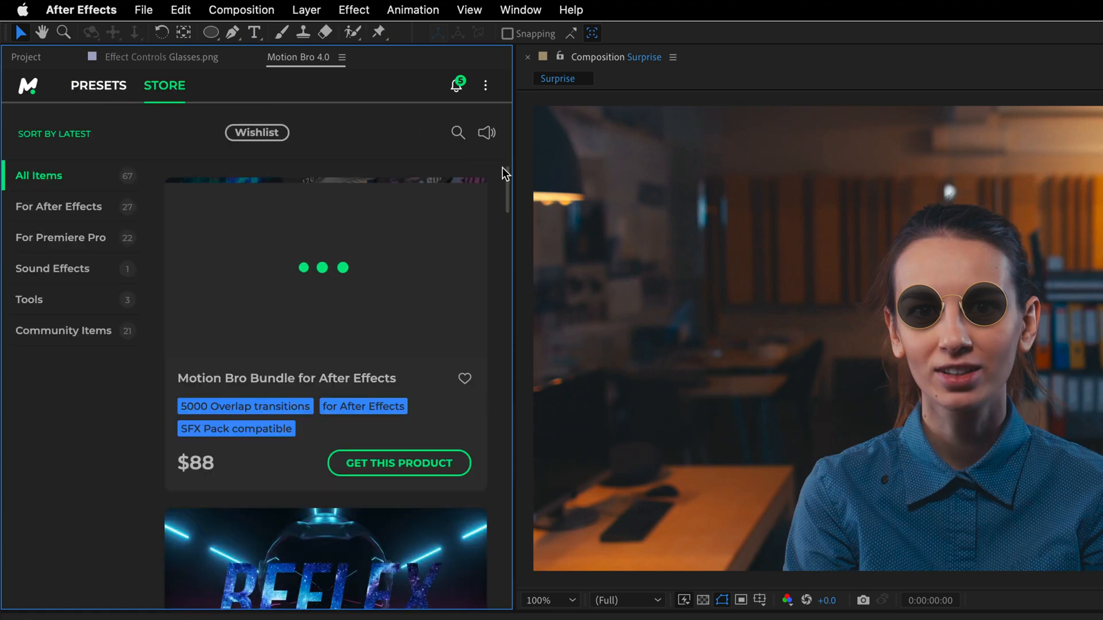
scroll(508, 174, "down", 10)
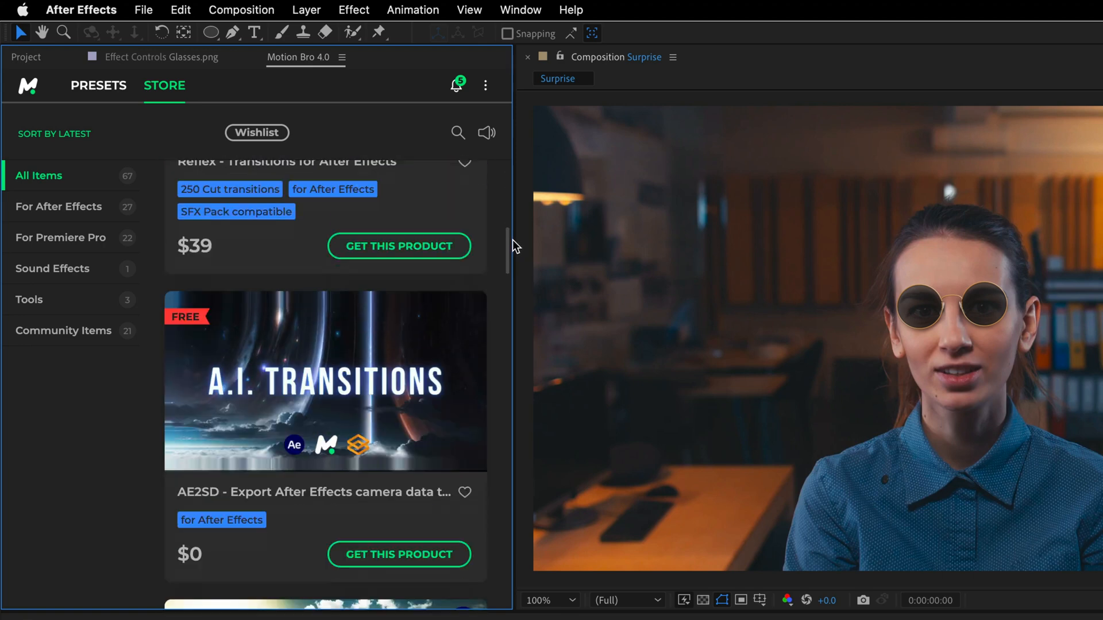
left_click_drag(512, 240, 502, 386)
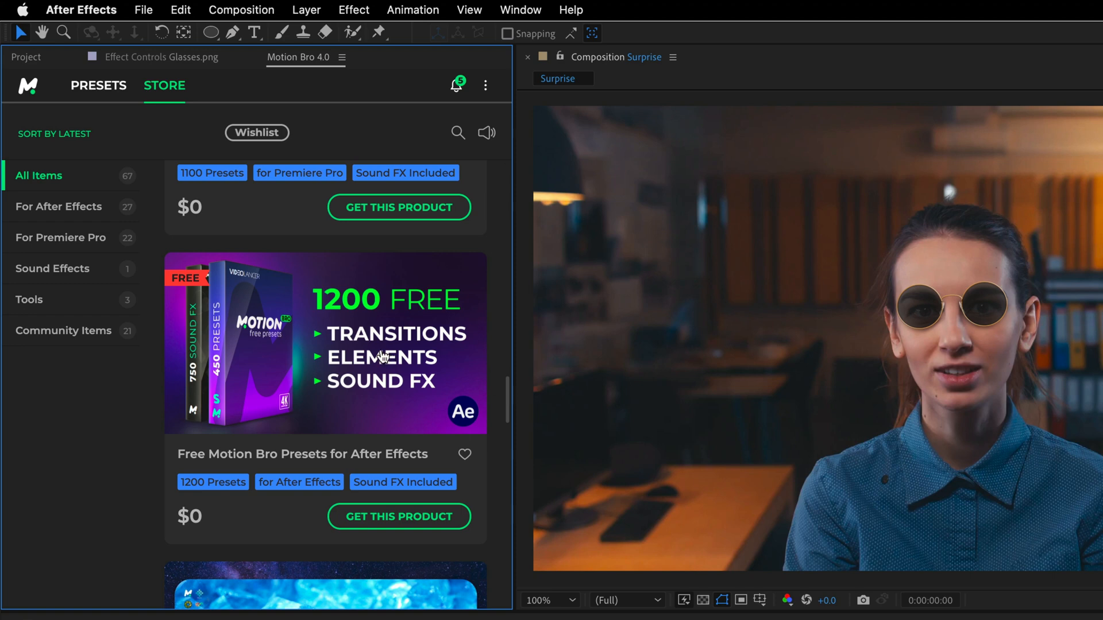
left_click_drag(505, 384, 495, 592)
left_click(426, 566)
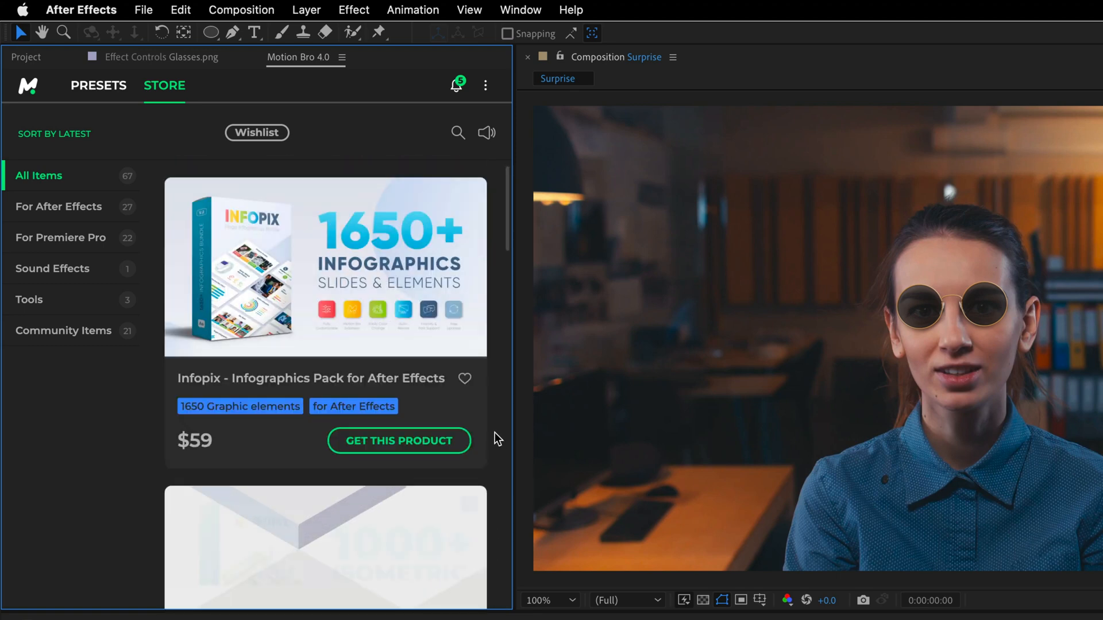
left_click_drag(507, 238, 508, 566)
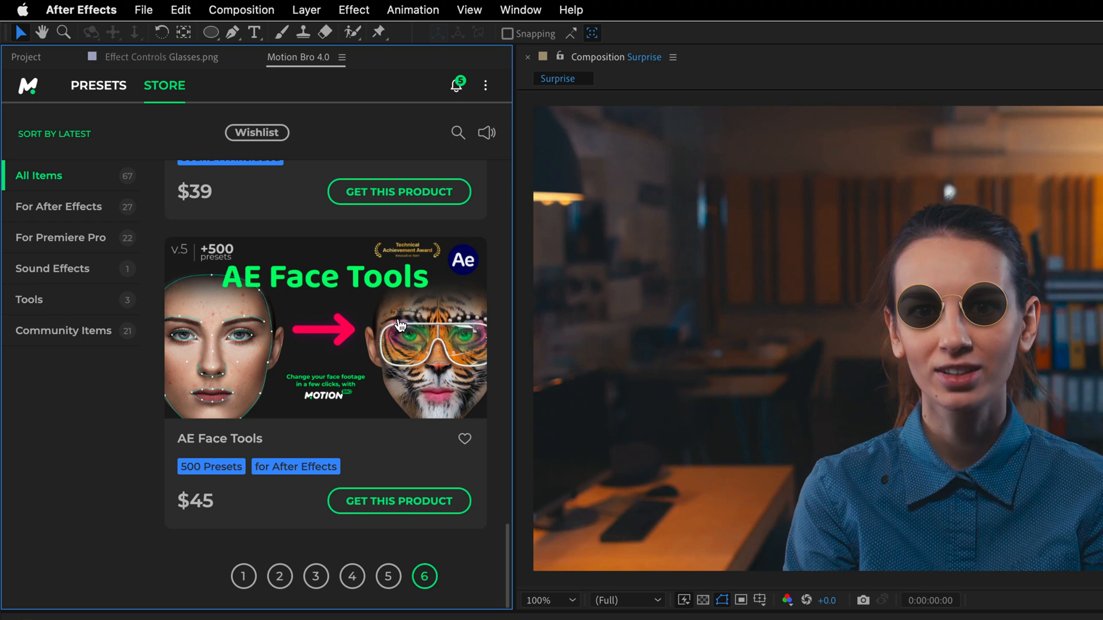
mouse_move(400, 326)
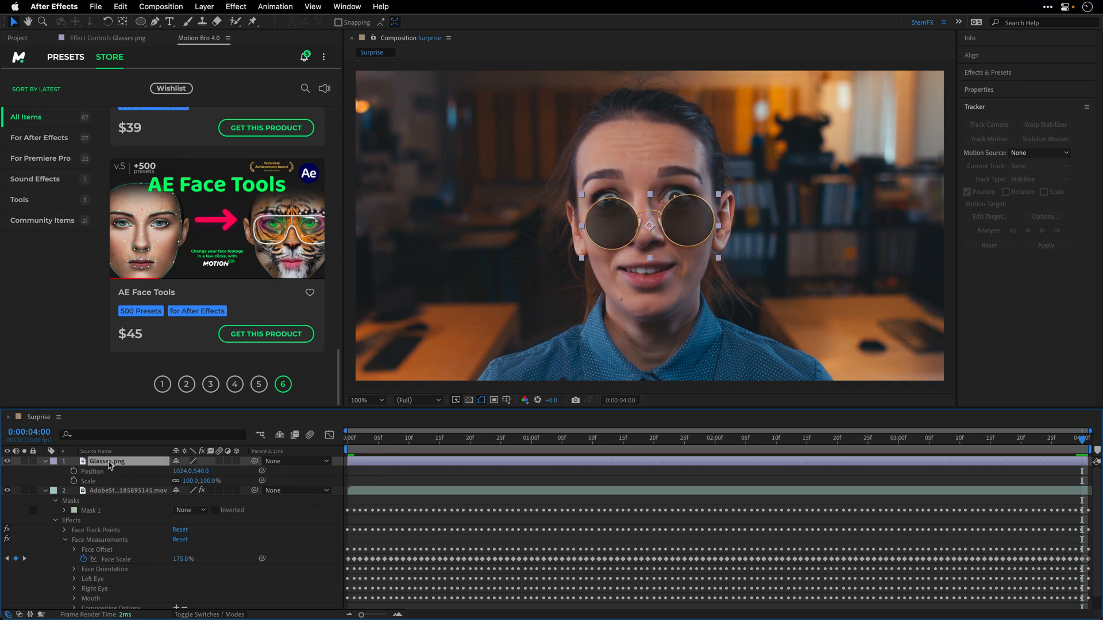
Step: Delete the Glasses.png layer, return to 0:00:00:00 and select Mask 1 on the footage layer
key("Delete")
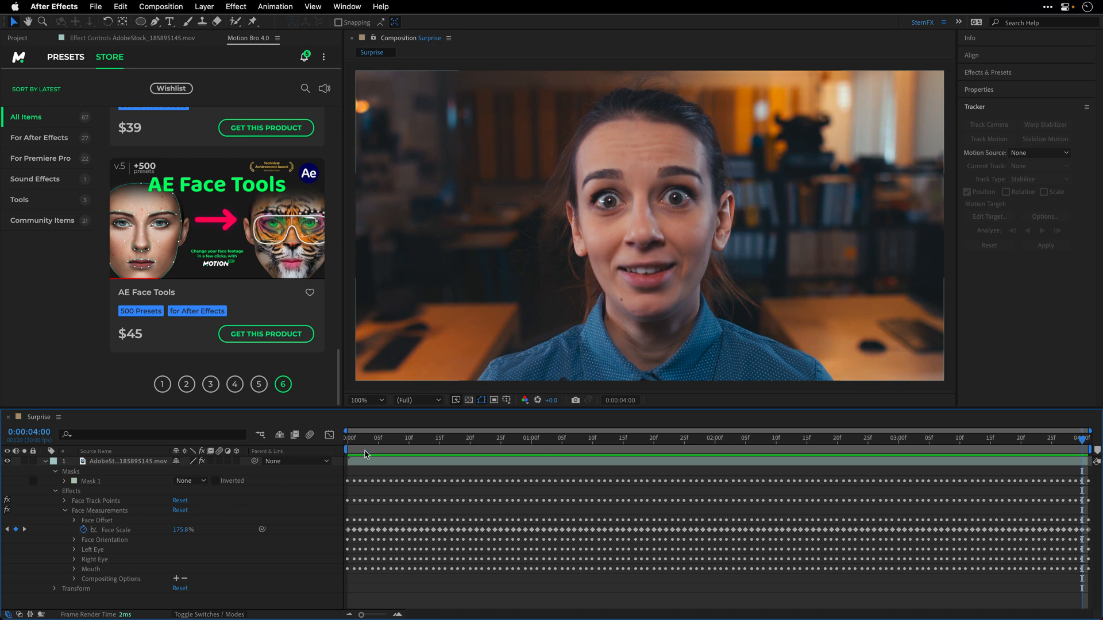
left_click(352, 445)
left_click(90, 485)
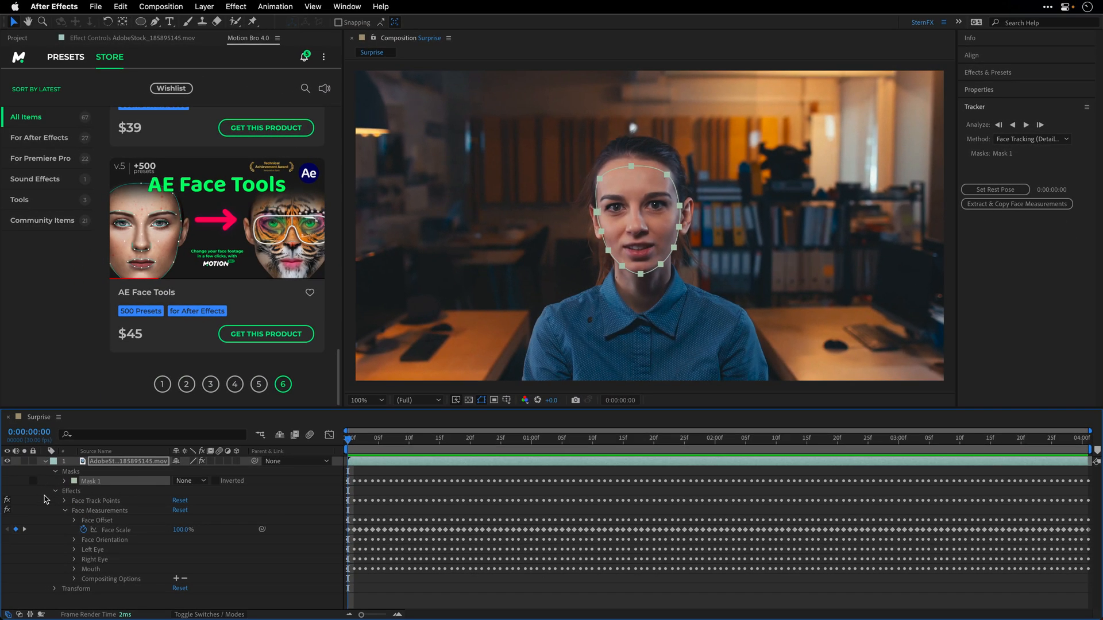
Step: In the AE Face Tools - Starter Pack presets, open the Call-Outs category and enlarge the preset thumbnails
left_click(68, 57)
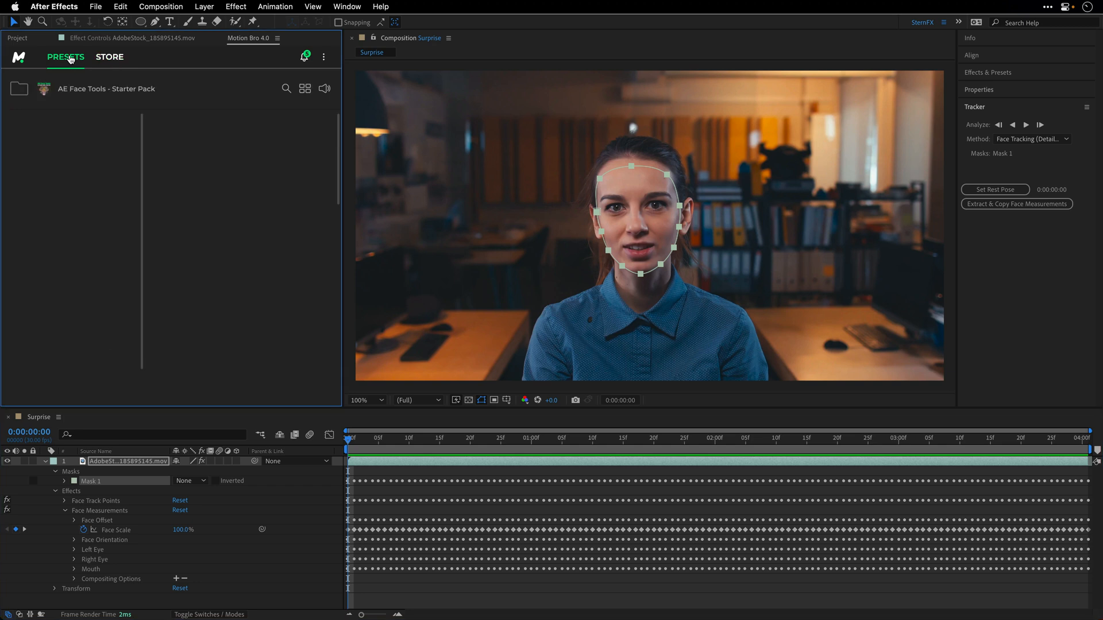
left_click(86, 89)
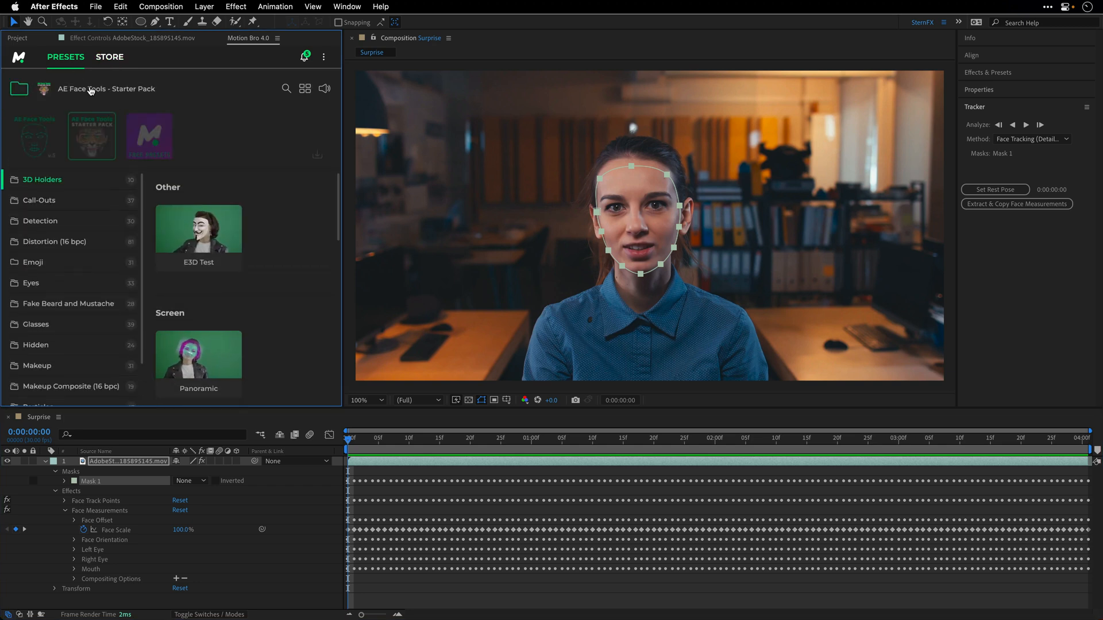
left_click(58, 201)
mouse_move(306, 89)
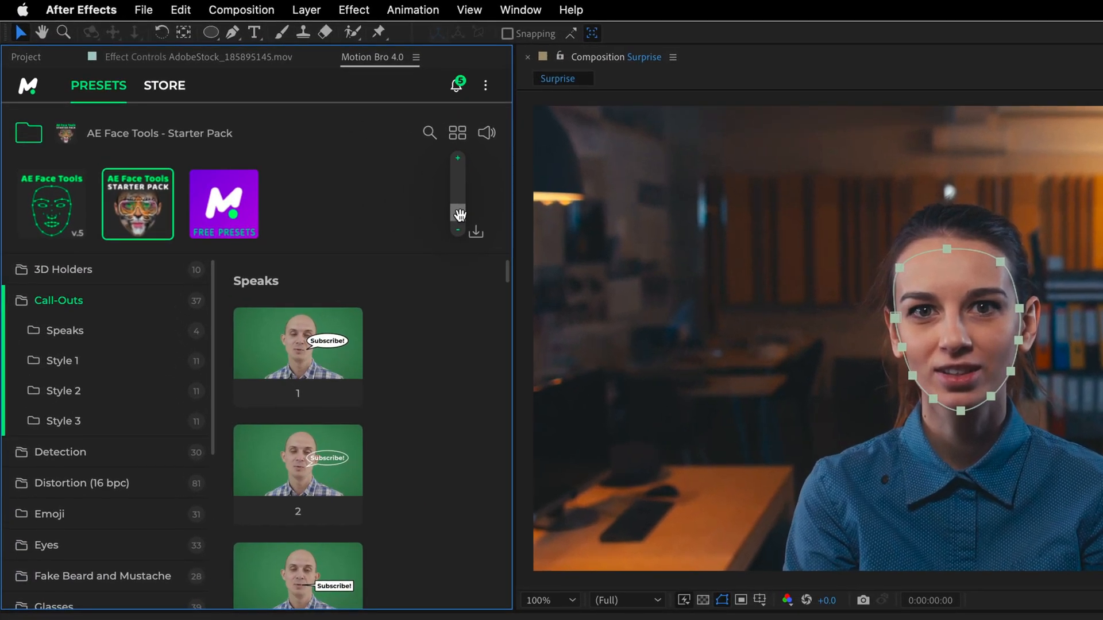
left_click_drag(460, 215, 467, 194)
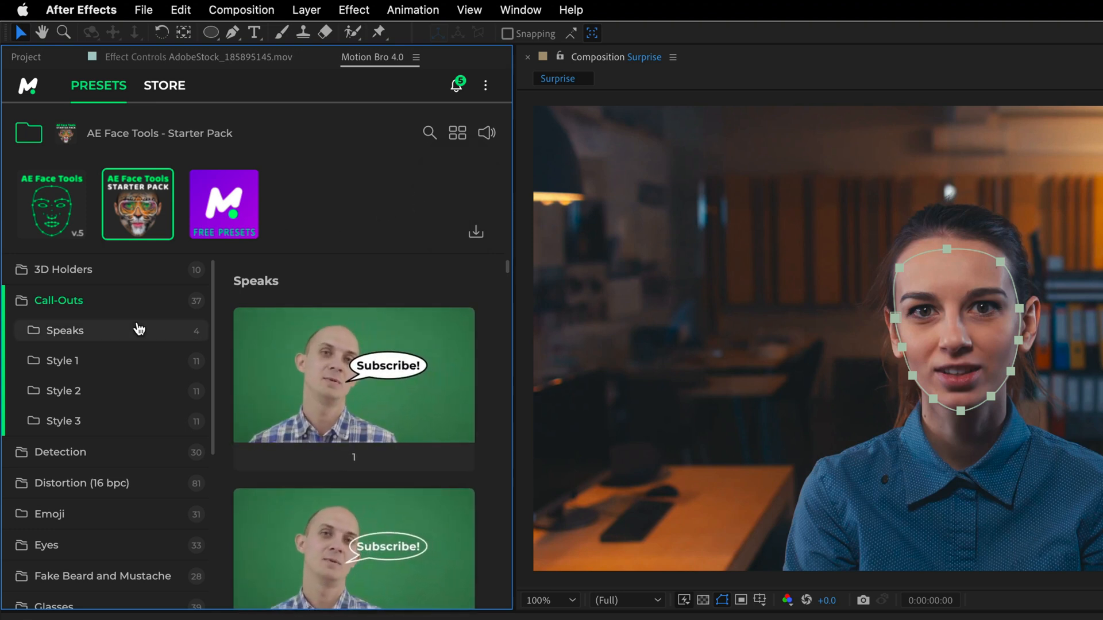
Step: Apply preset 1 from the Starter Pack's Detection > Grid category to the tracked face
left_click(95, 453)
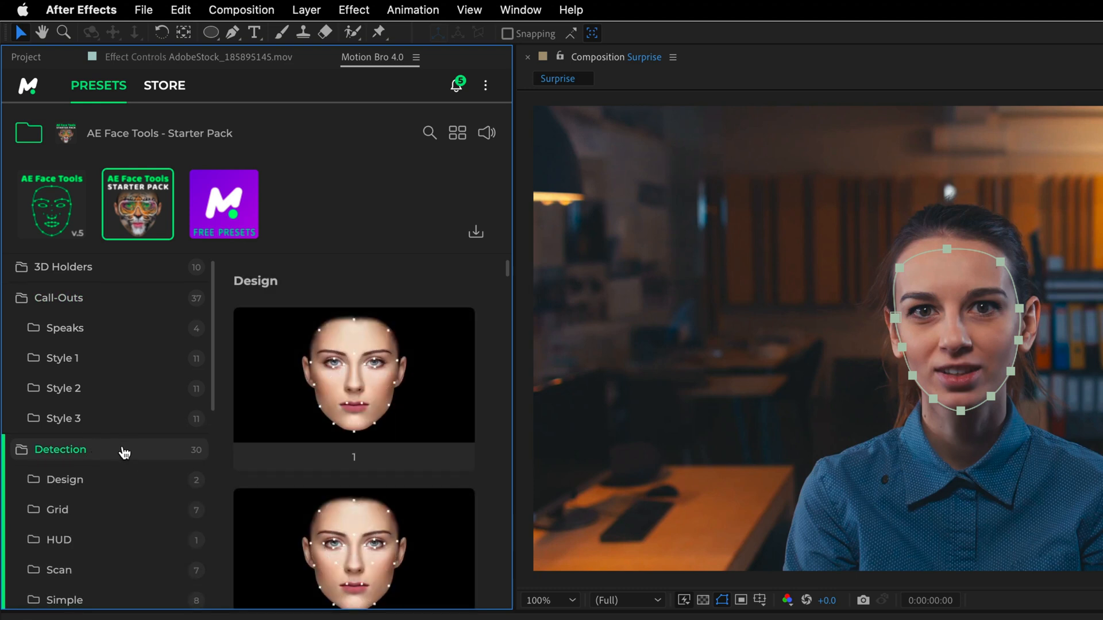
scroll(124, 453, "down", 1)
left_click(105, 448)
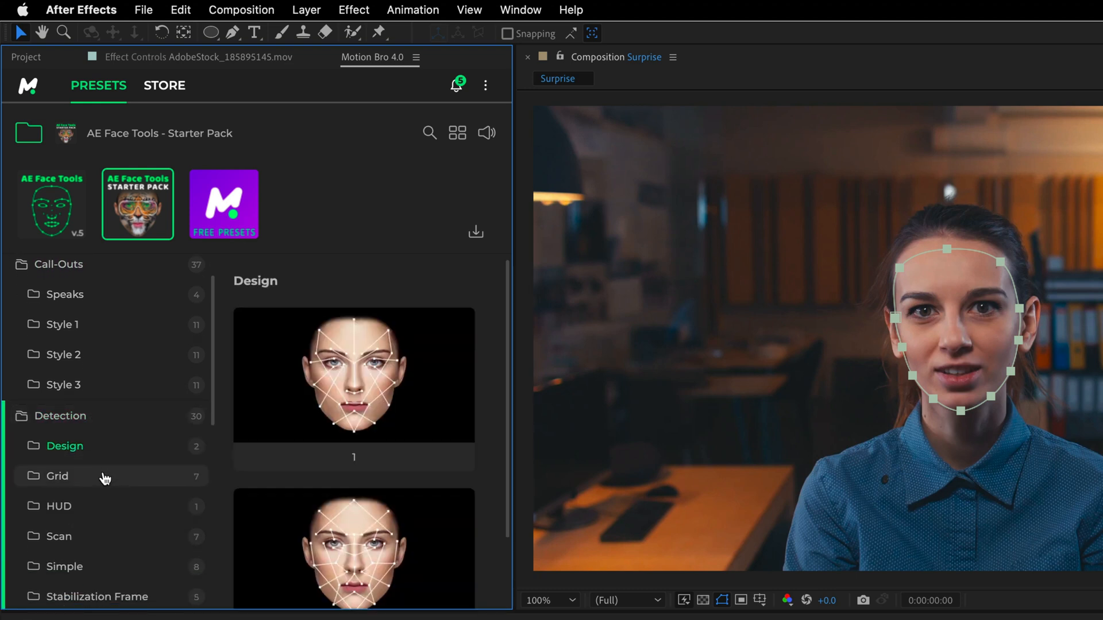
left_click(104, 478)
mouse_move(321, 436)
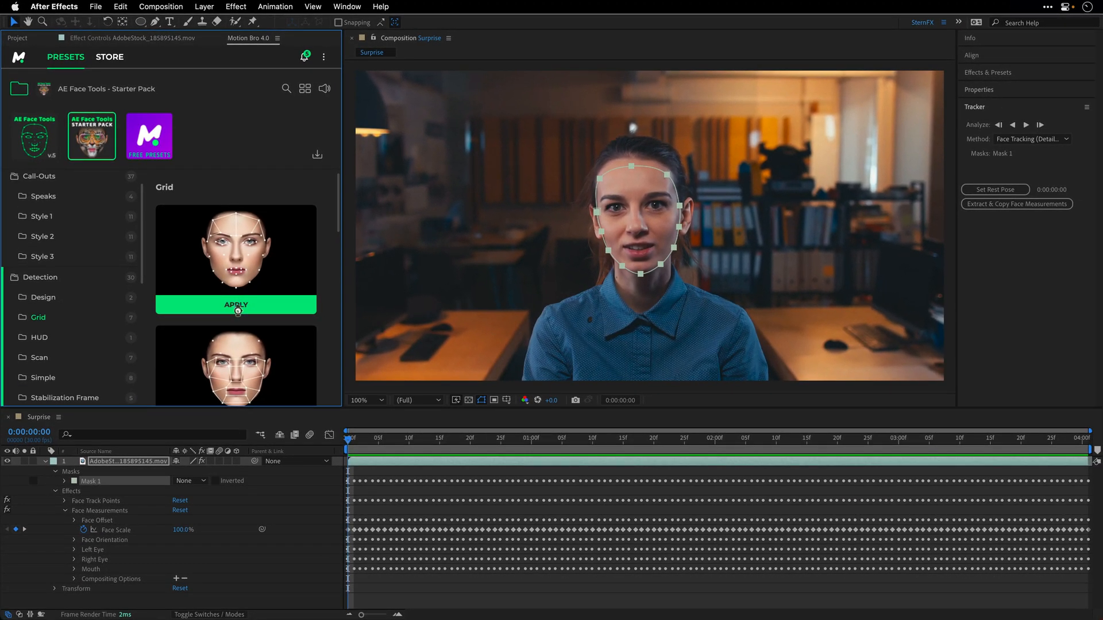
left_click(237, 308)
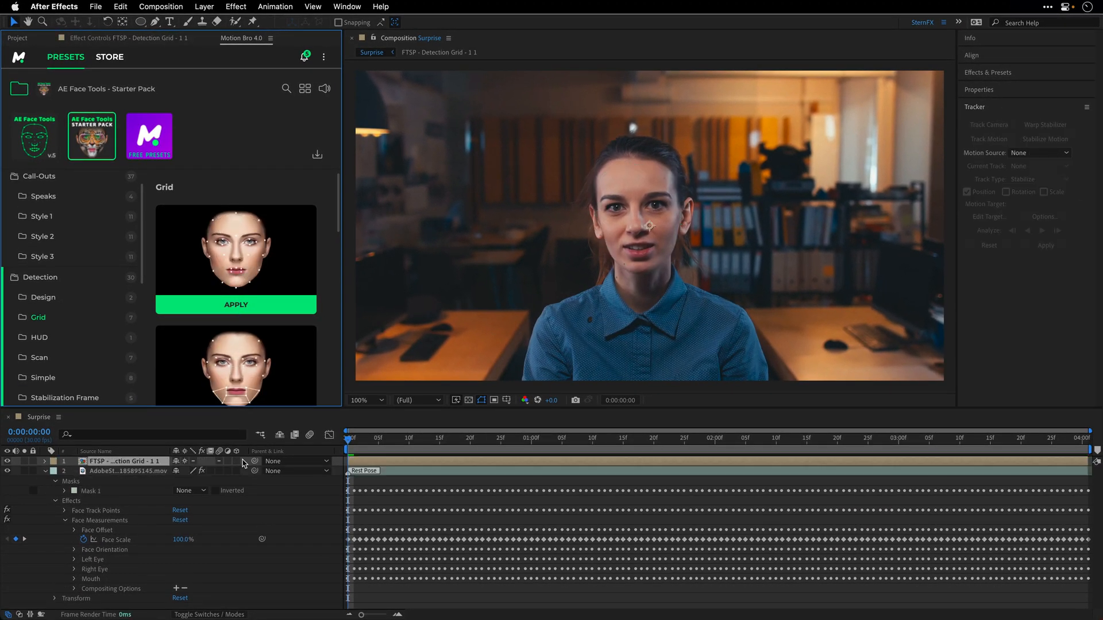
Step: Play back the face grid animation from the start of the composition, then stop the playback
scroll(236, 308, "down", 1)
left_click(351, 444)
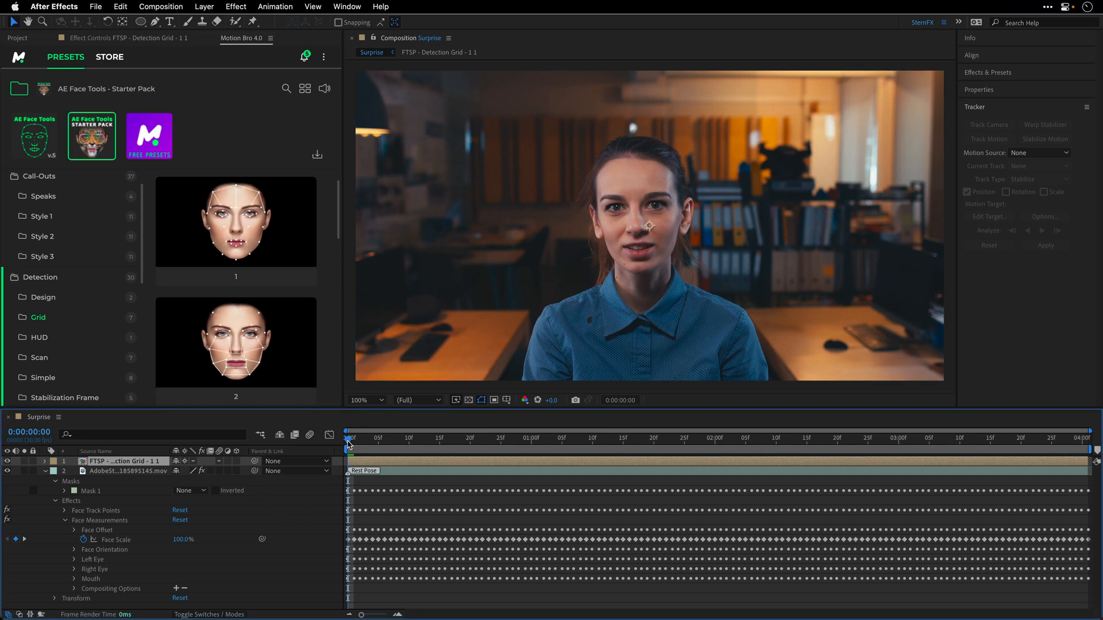
key("space")
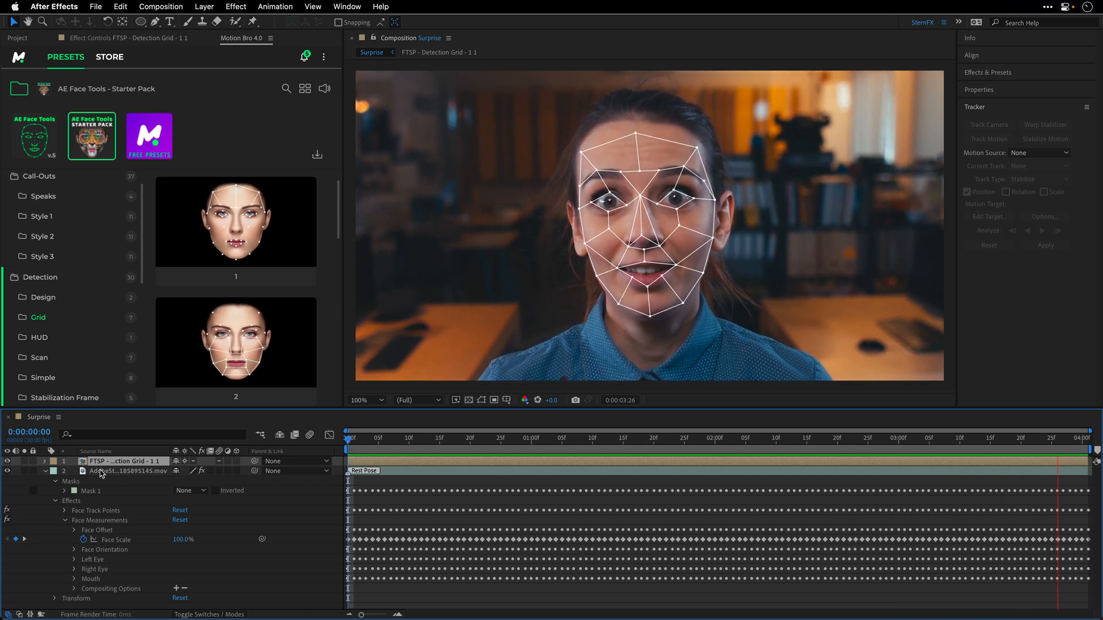
key("space")
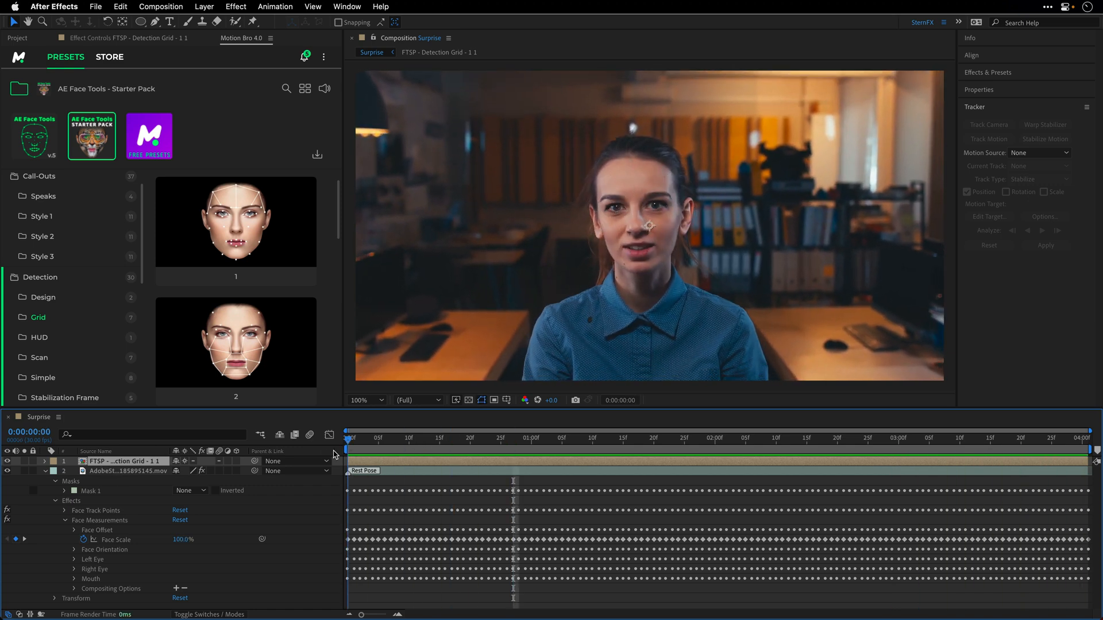
Step: Hide the Detection Grid layer and select the footage layer as the target for another preset
left_click(7, 462)
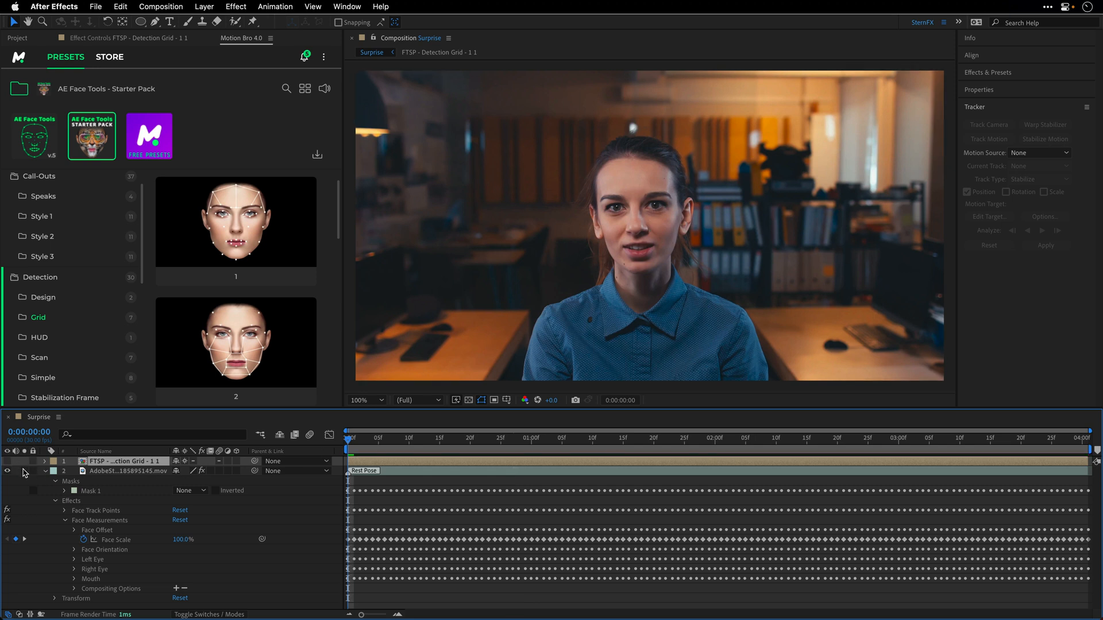
left_click(112, 473)
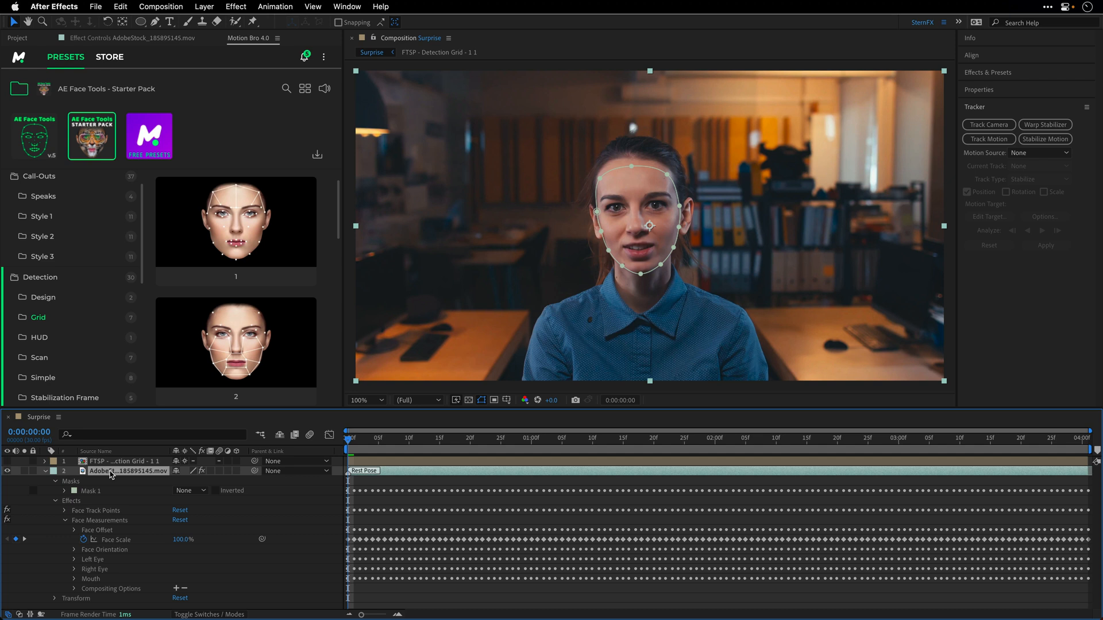
left_click_drag(142, 262, 145, 287)
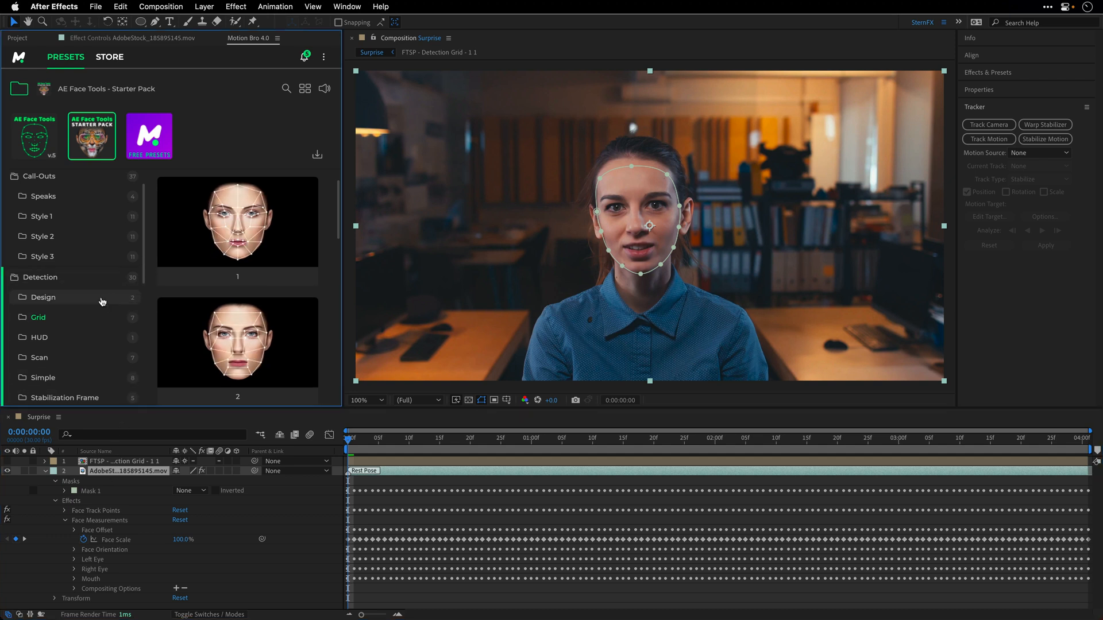
scroll(133, 308, "down", 3)
scroll(133, 308, "up", 4)
Step: Search the presets for "eyes", look through the results and clear the search
left_click(285, 90)
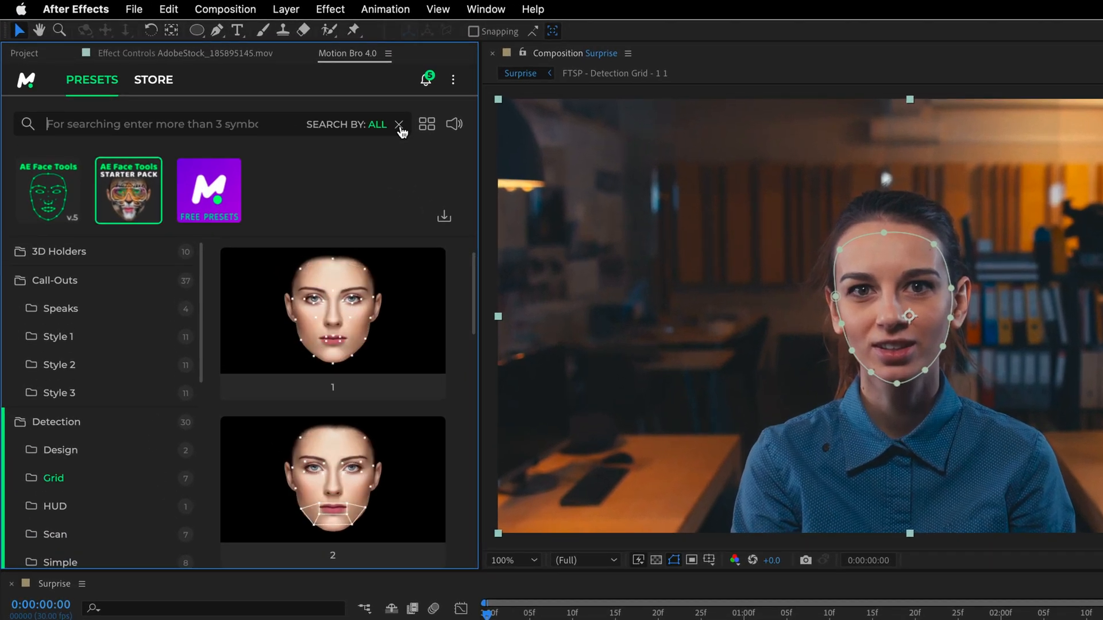
type("eye")
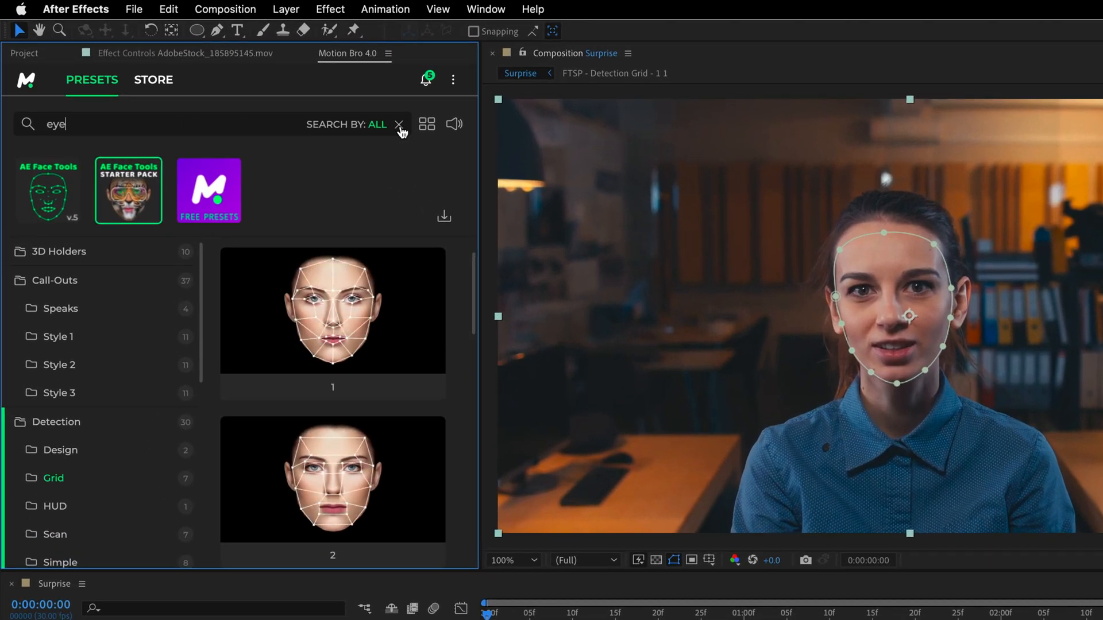
type("s")
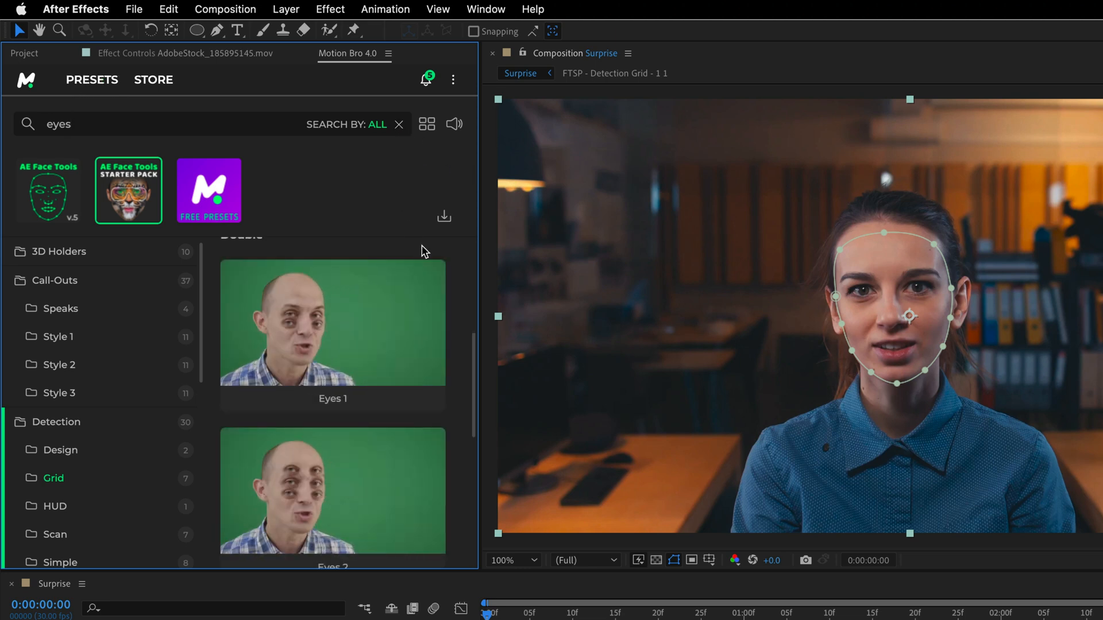
mouse_move(404, 328)
scroll(471, 366, "down", 5)
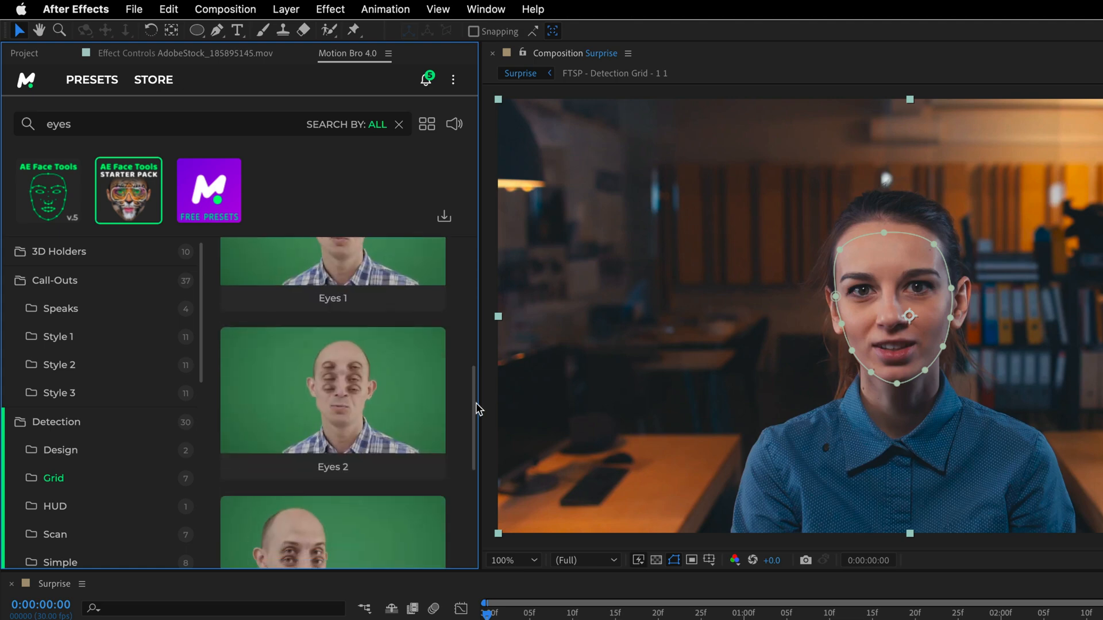
left_click_drag(476, 423, 480, 236)
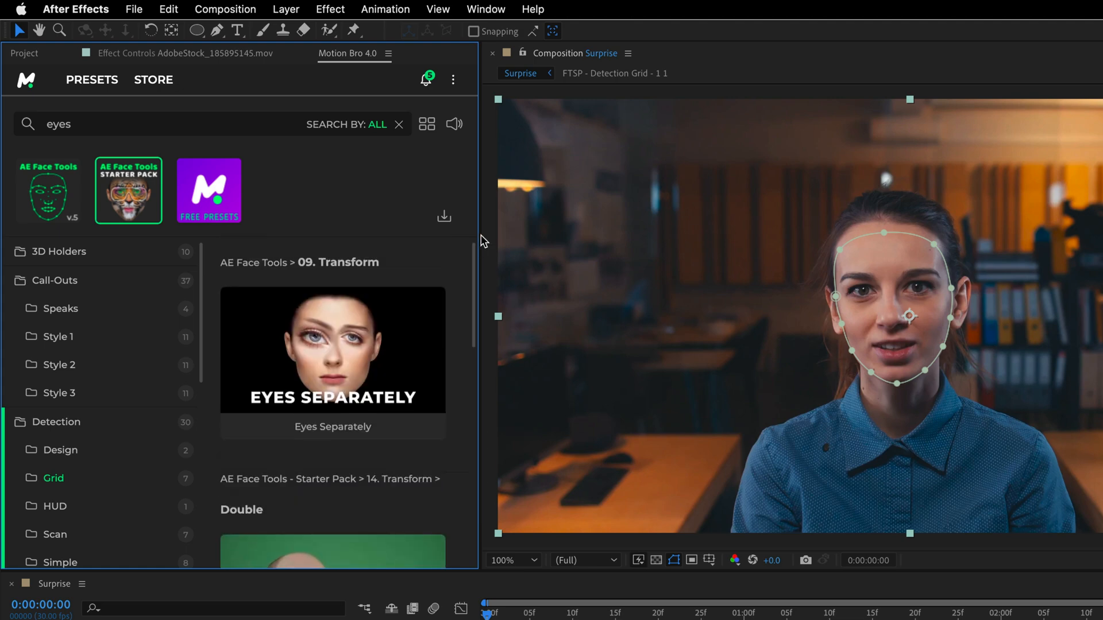
left_click(398, 125)
Step: Switch to the AE Face Tools pack and apply the "by Eyebrows" preset from its Stabilization > Eyes category
left_click(45, 285)
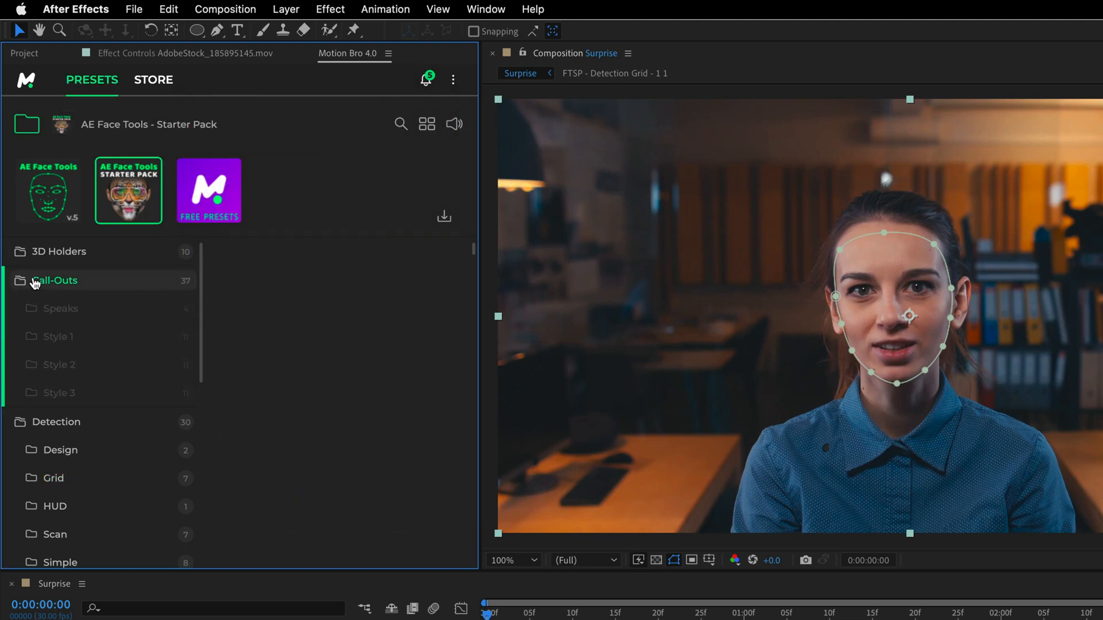
left_click(47, 313)
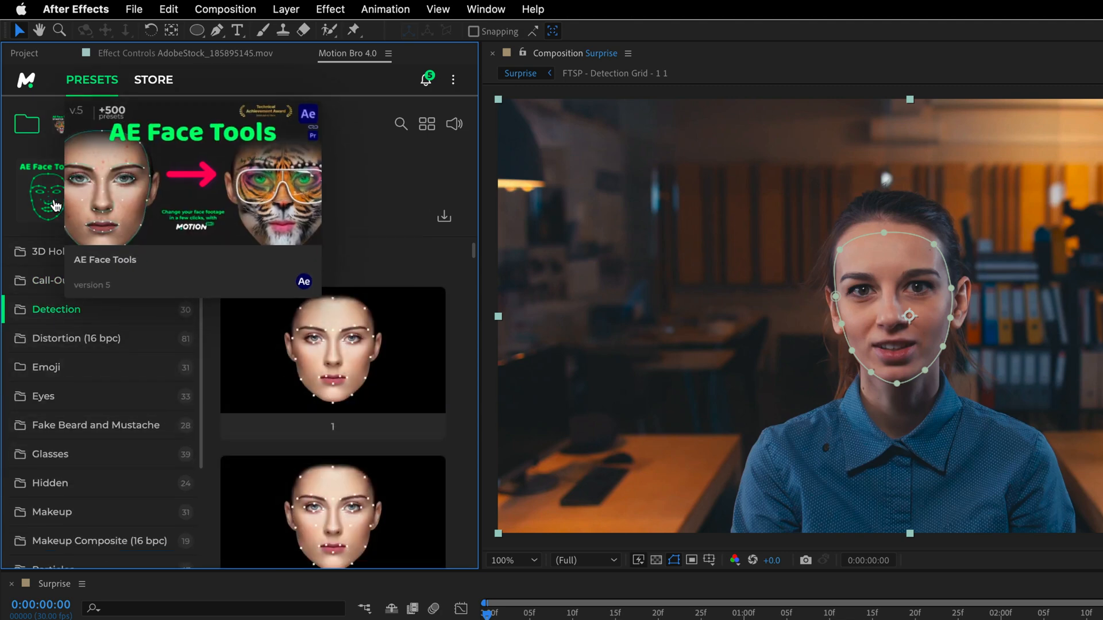
left_click(81, 217)
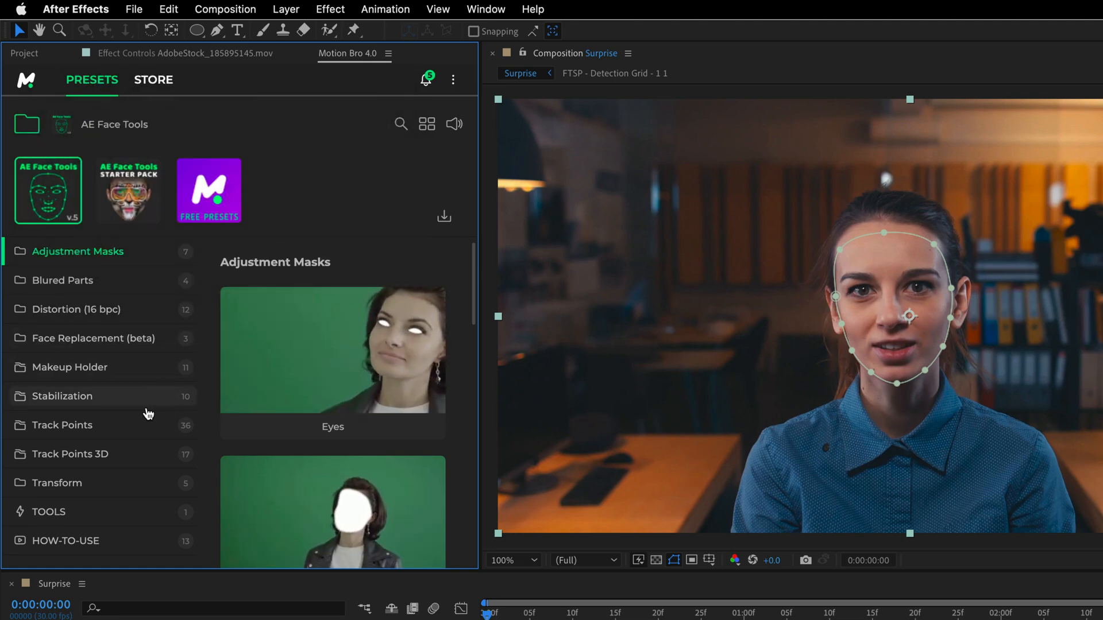
left_click(69, 401)
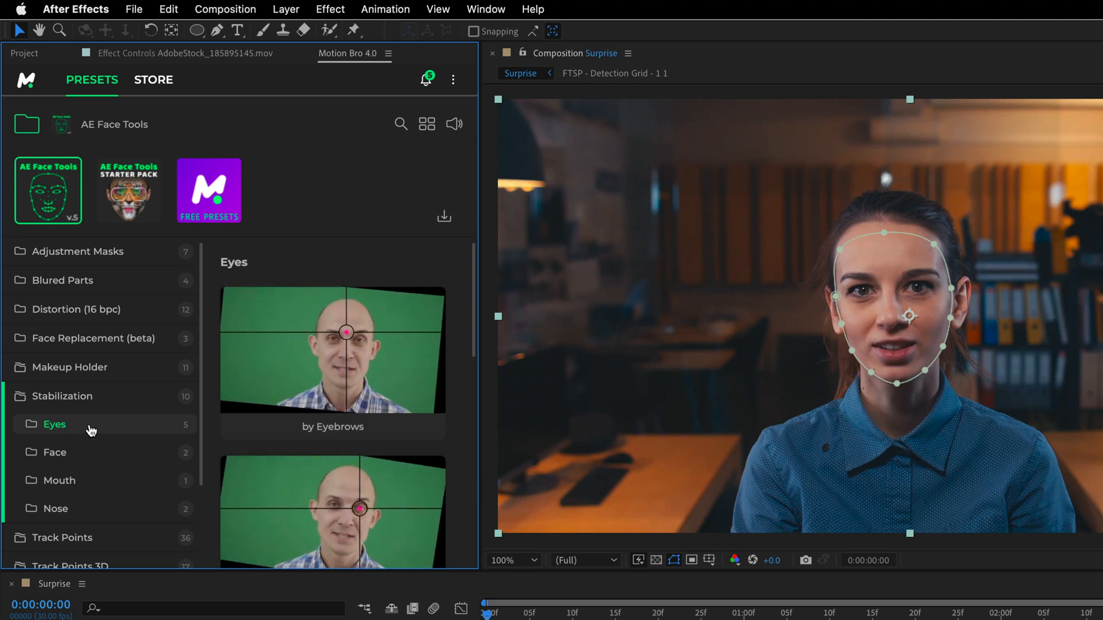
left_click(78, 429)
mouse_move(339, 435)
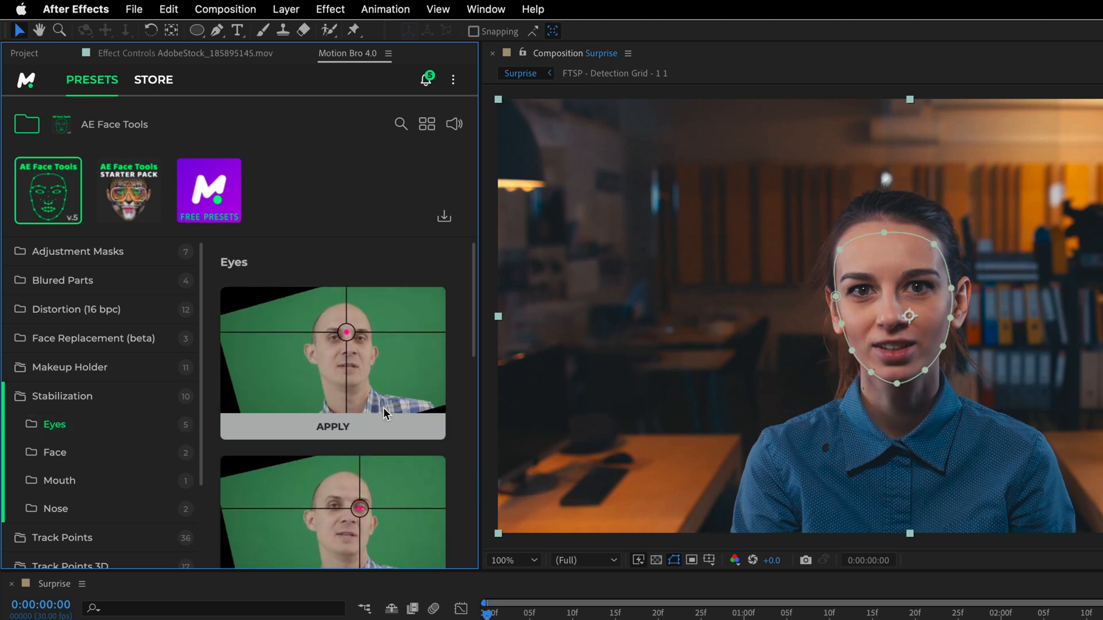
left_click(356, 436)
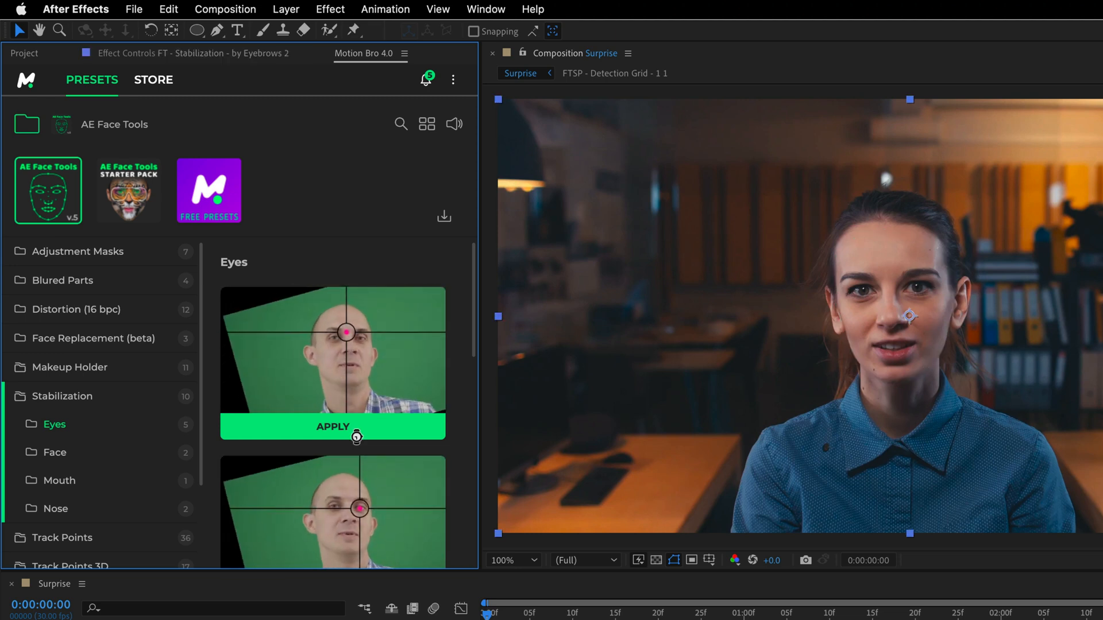
Step: Hide the "by Eyebrows" stabilization layer and browse the categories of the AE Face Tools - Starter Pack
scroll(352, 436, "down", 1)
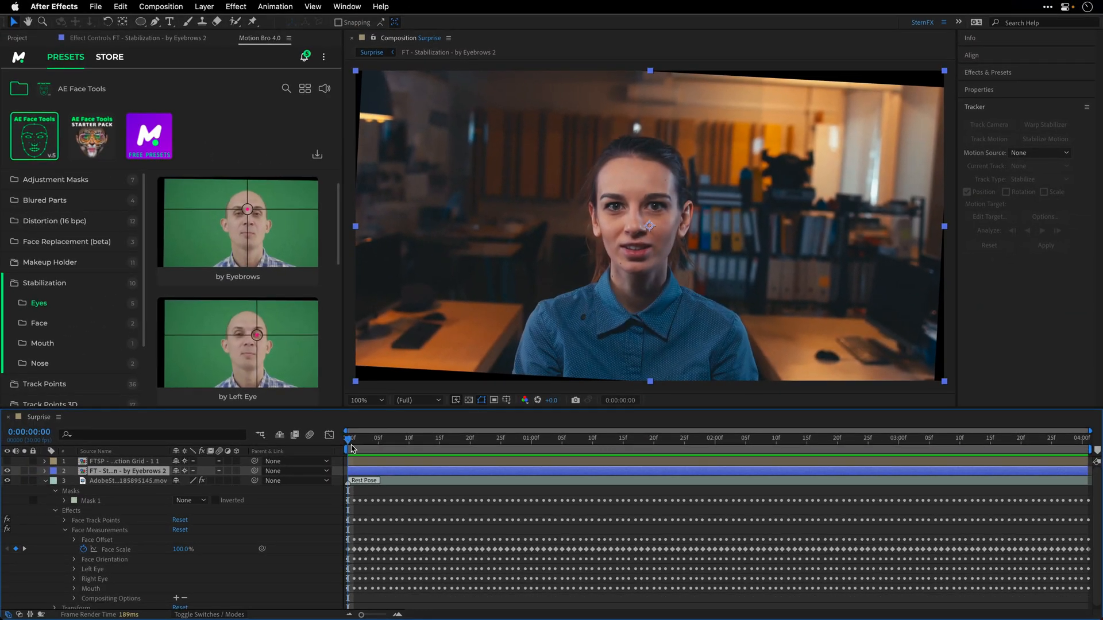
left_click(8, 471)
left_click(100, 136)
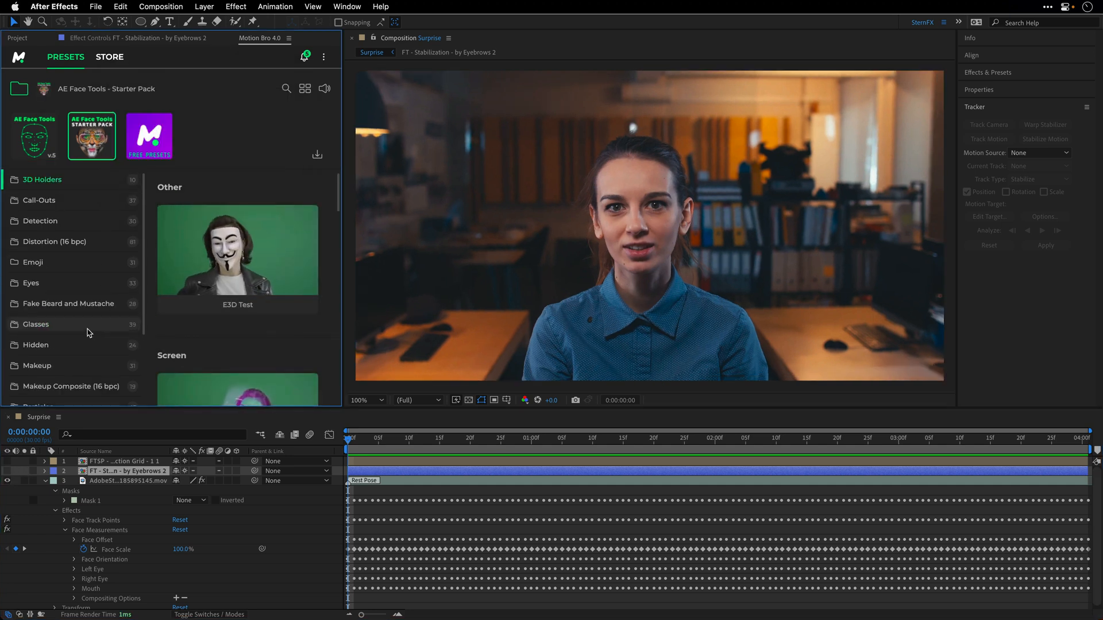
scroll(89, 325, "down", 4)
scroll(68, 315, "up", 5)
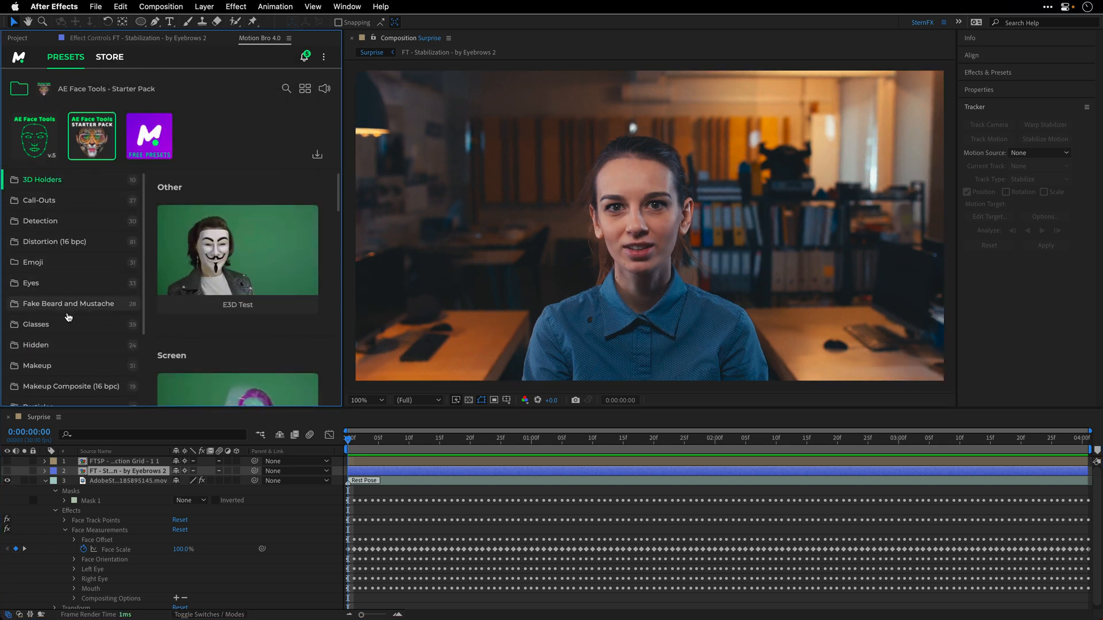
scroll(68, 315, "down", 5)
scroll(69, 317, "up", 5)
Step: Apply the Hypnotic 1 preset from the Starter Pack's Eyes > Hypnotic category to the tracked face
left_click(69, 282)
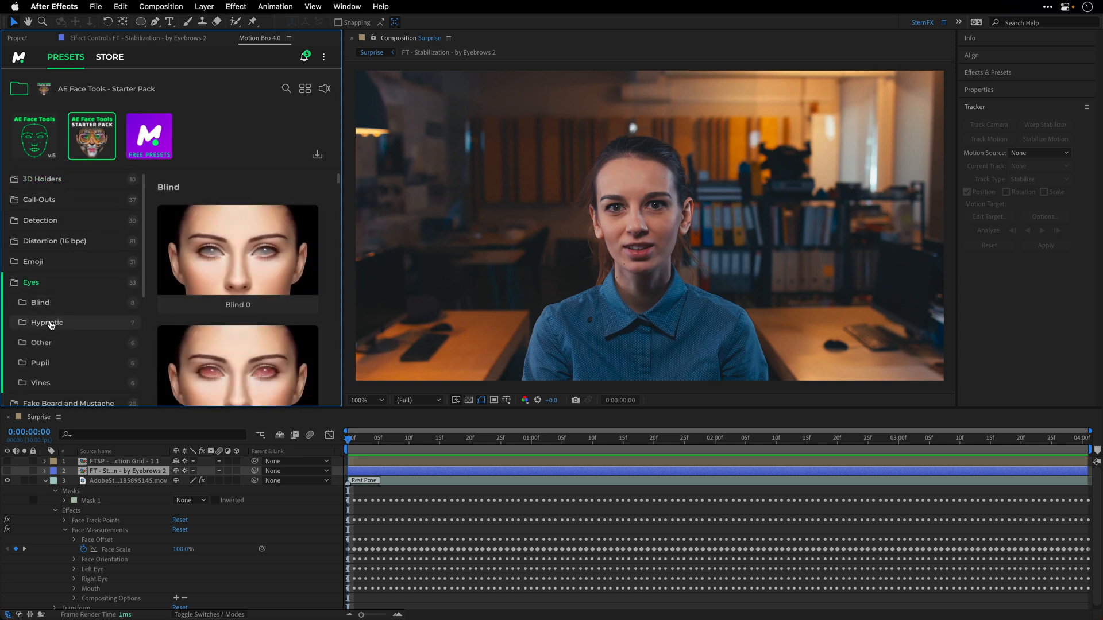
left_click(50, 324)
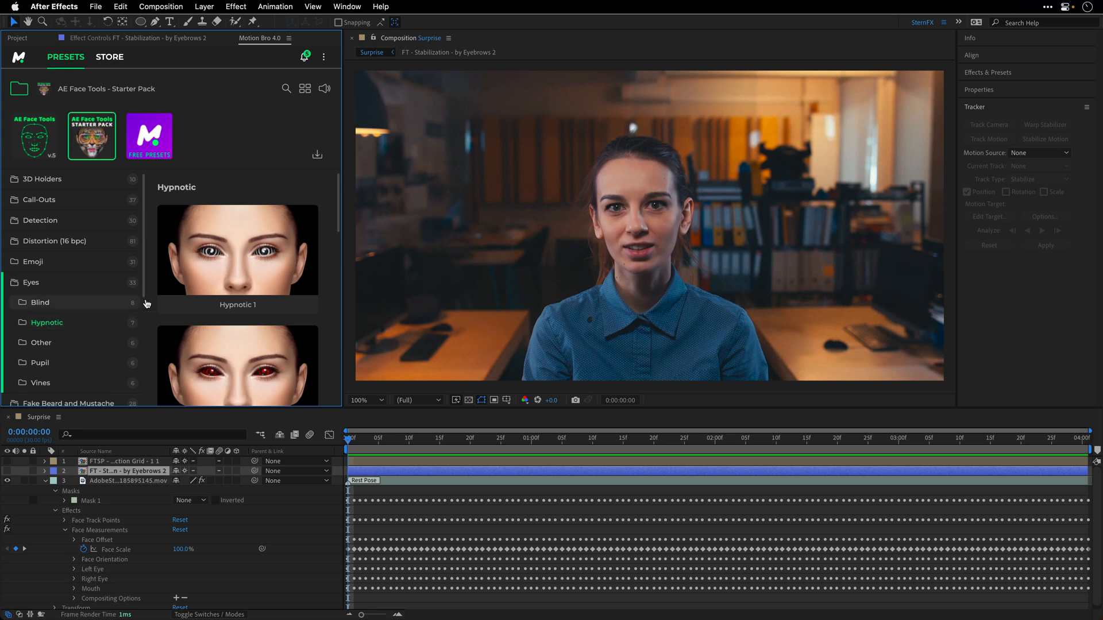
mouse_move(208, 304)
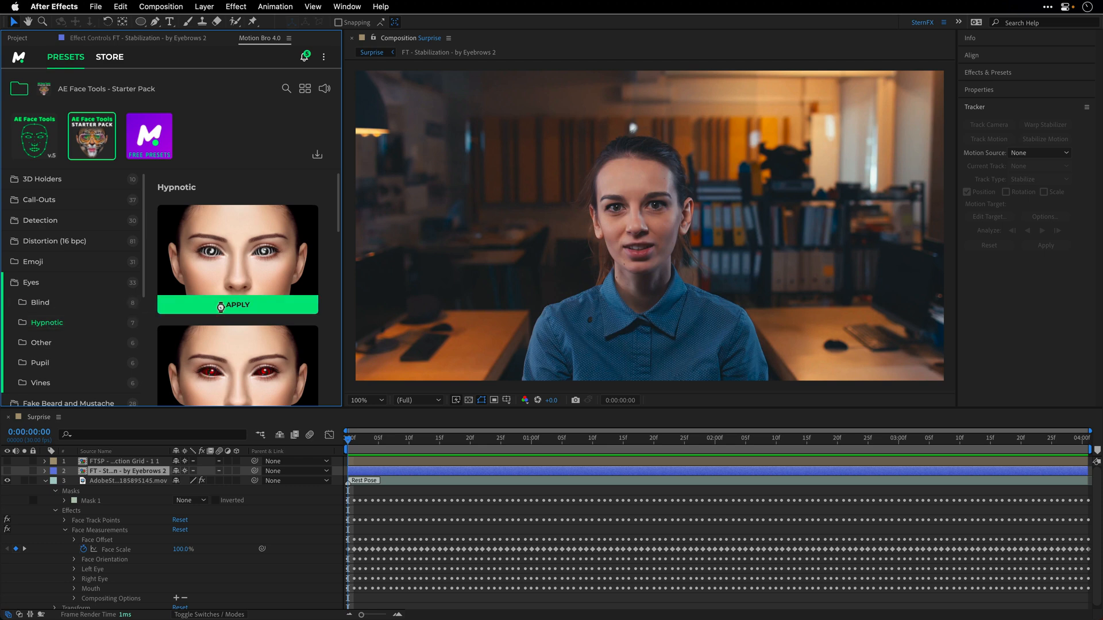
left_click(221, 305)
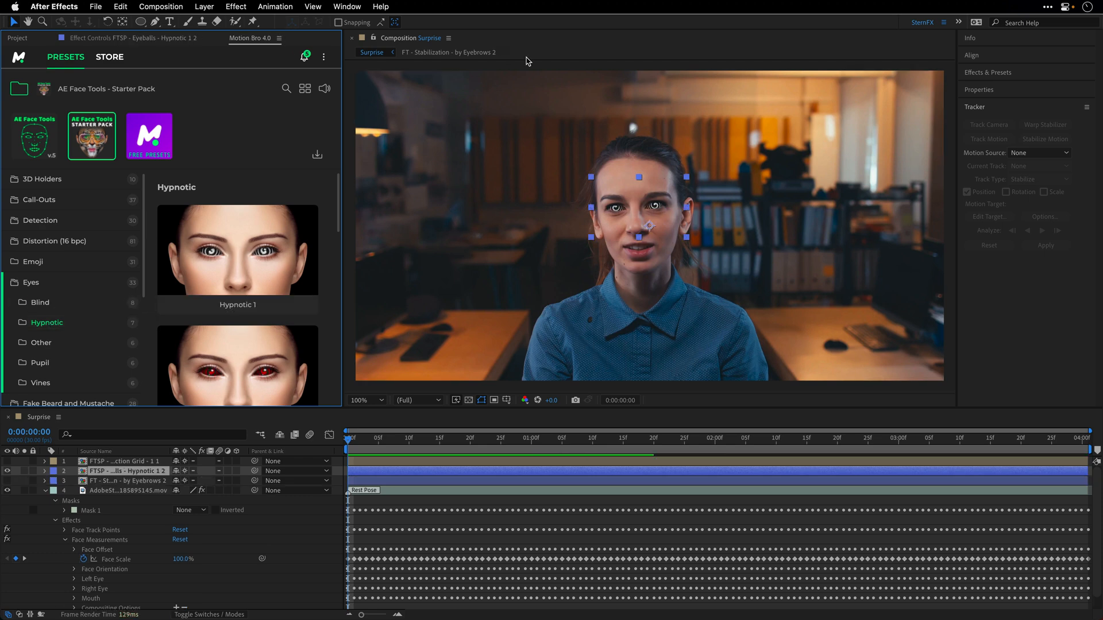
Step: Maximize the composition view, fit the frame to it and play back the hypnotic eyes effect
key("grave")
key("shift+slash")
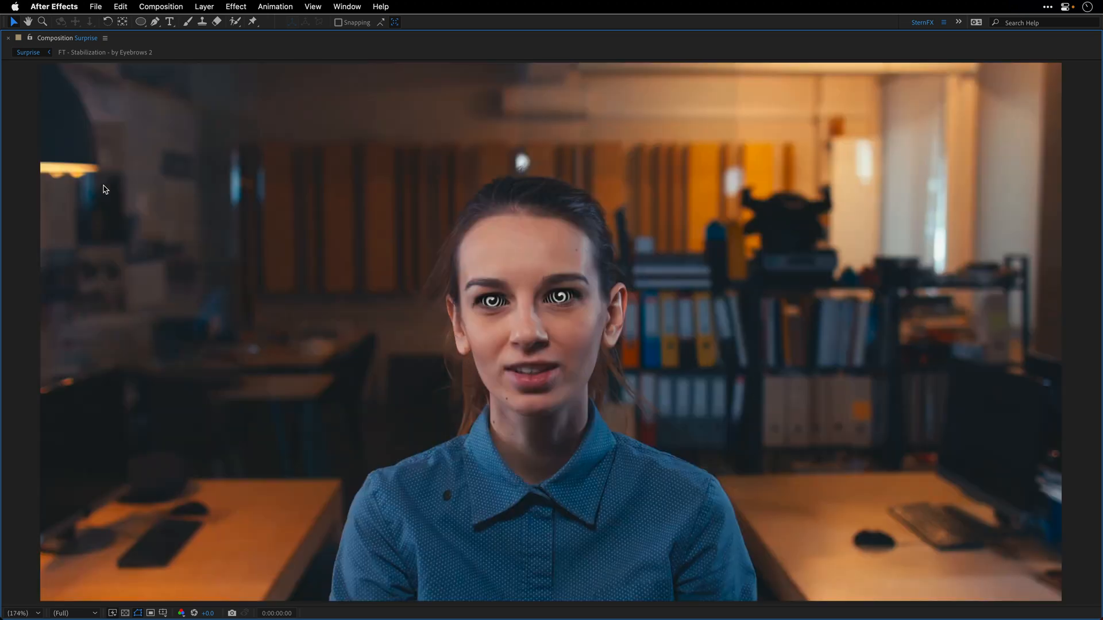
key("space")
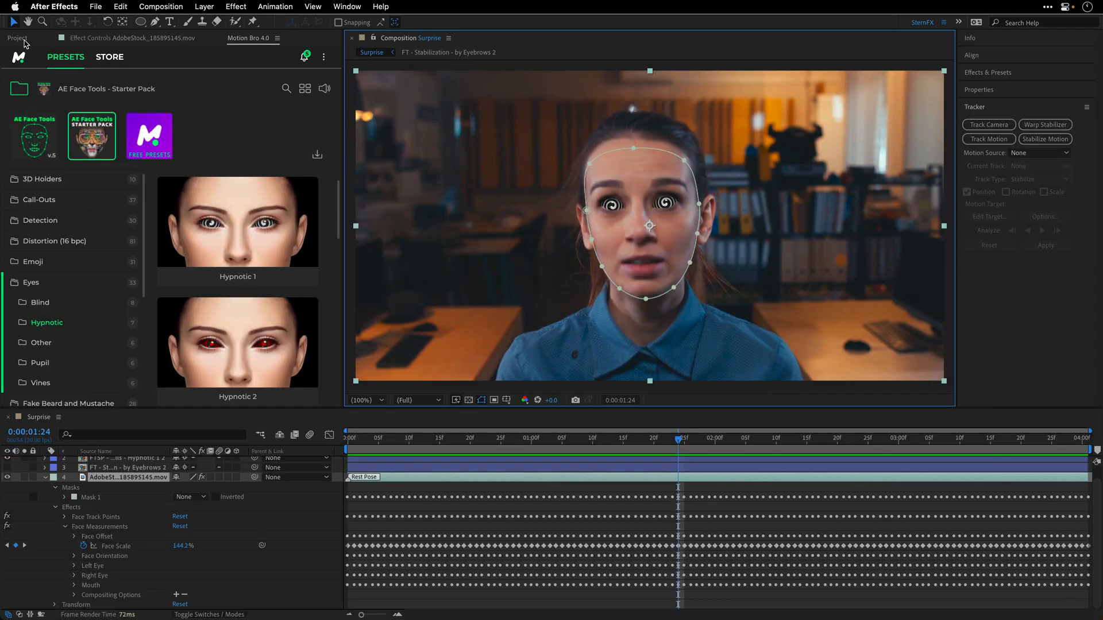
Step: Expand the project's Final folder and open the Surprise Final composition
left_click(18, 38)
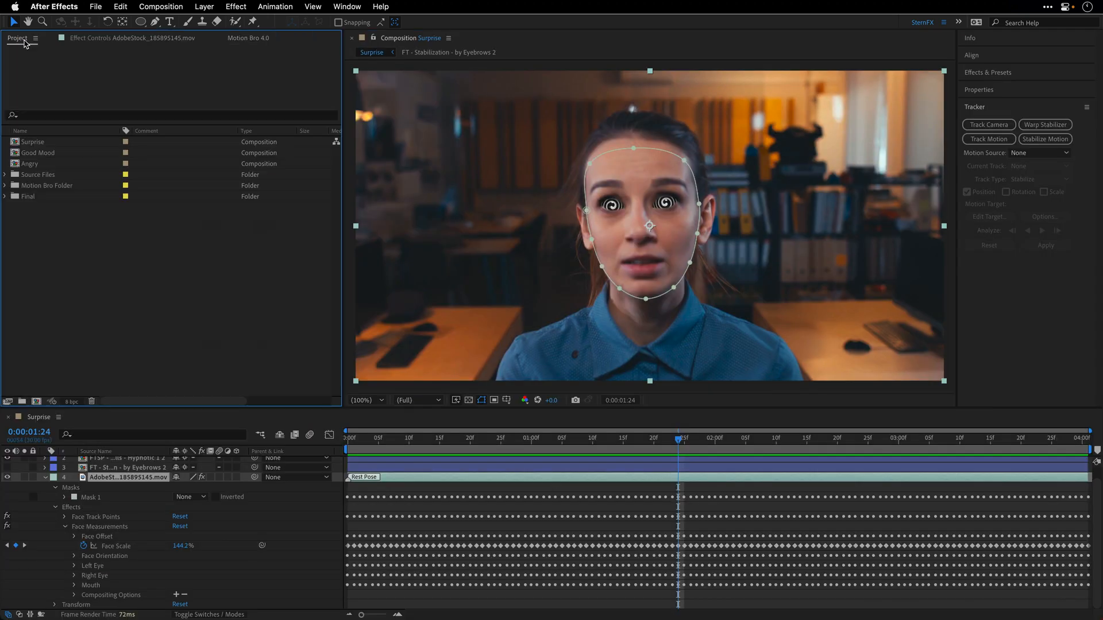
left_click(6, 197)
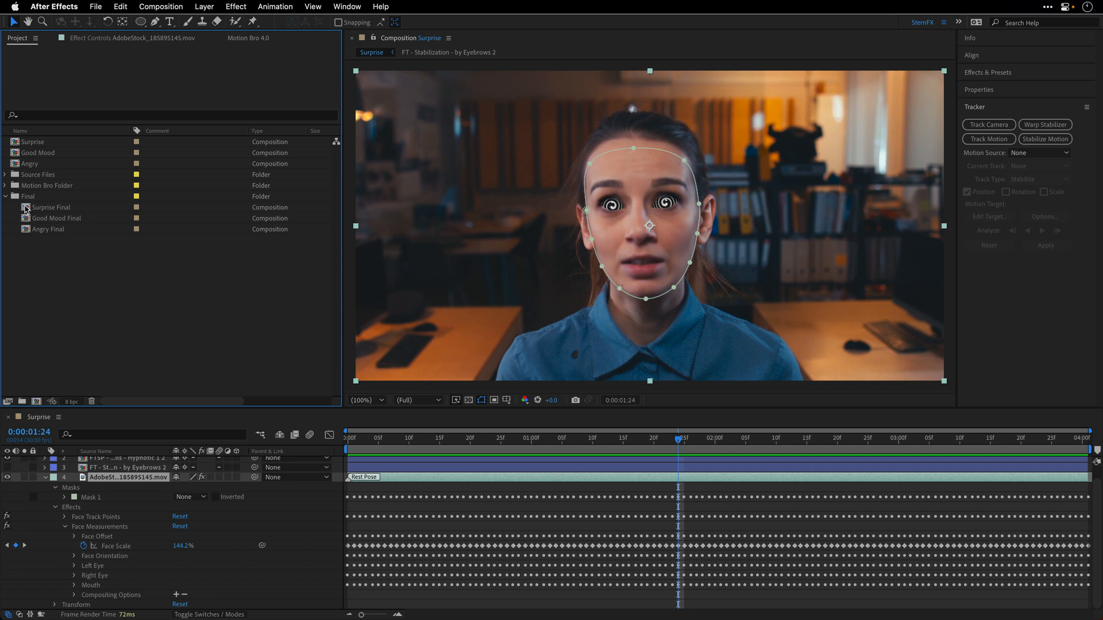
double_click(49, 208)
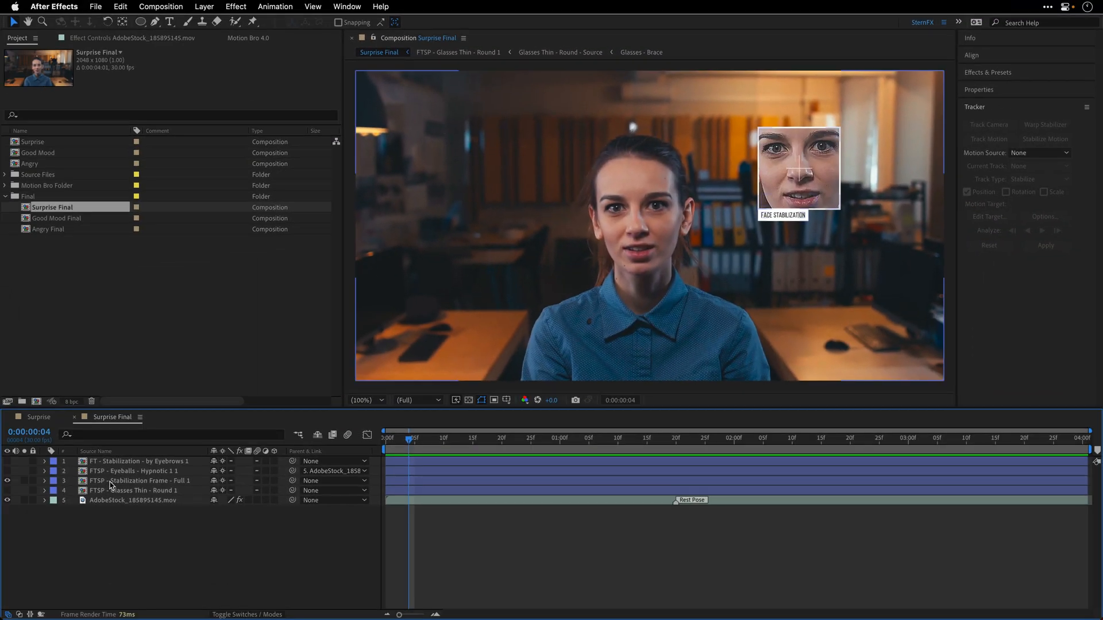
Step: Open the Stabilization Frame - Full 1 precomp, inspect the effect controls of its Settings layer, and close the precomp
double_click(111, 485)
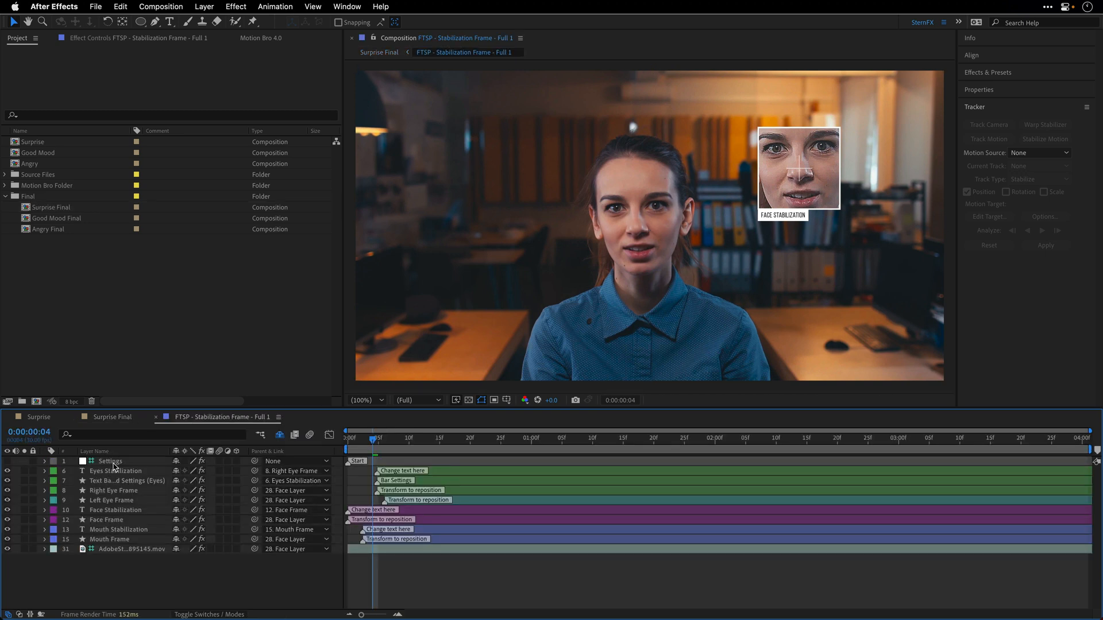
left_click(112, 461)
left_click(112, 39)
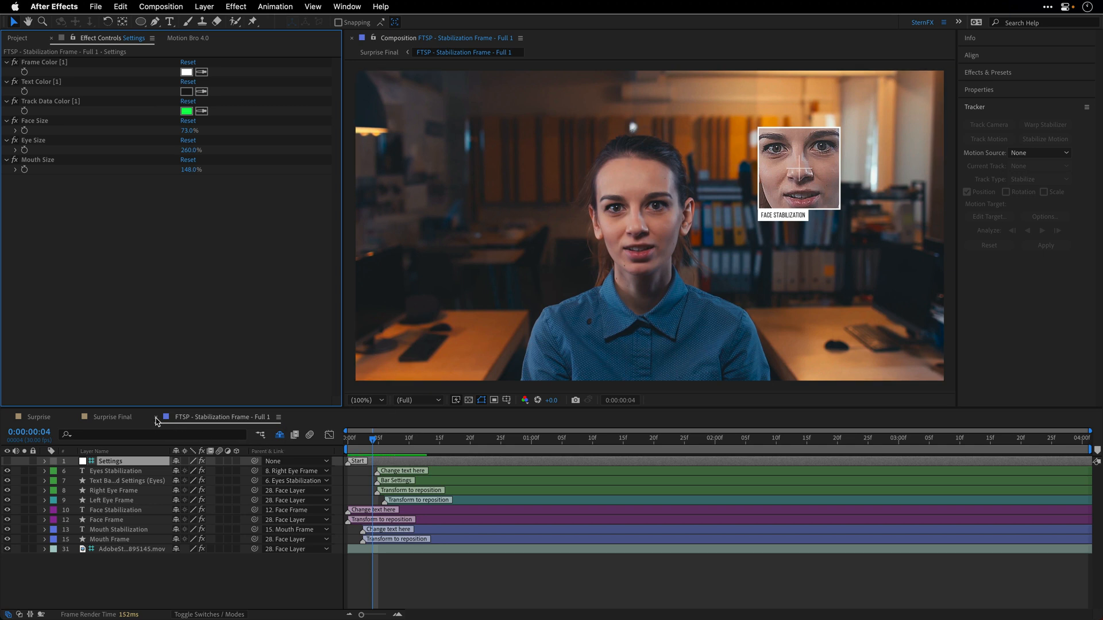
left_click(156, 419)
left_click(15, 39)
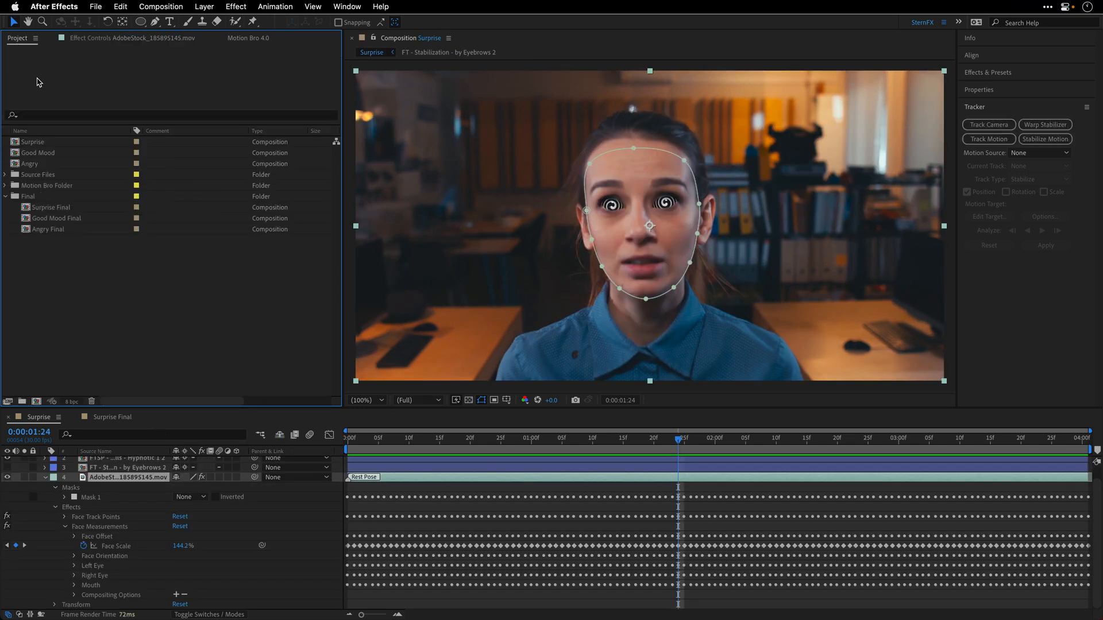
Step: Open the Good Mood Final composition and play it back, turning on the visibility of its Eye and Mouth effect layers
double_click(55, 221)
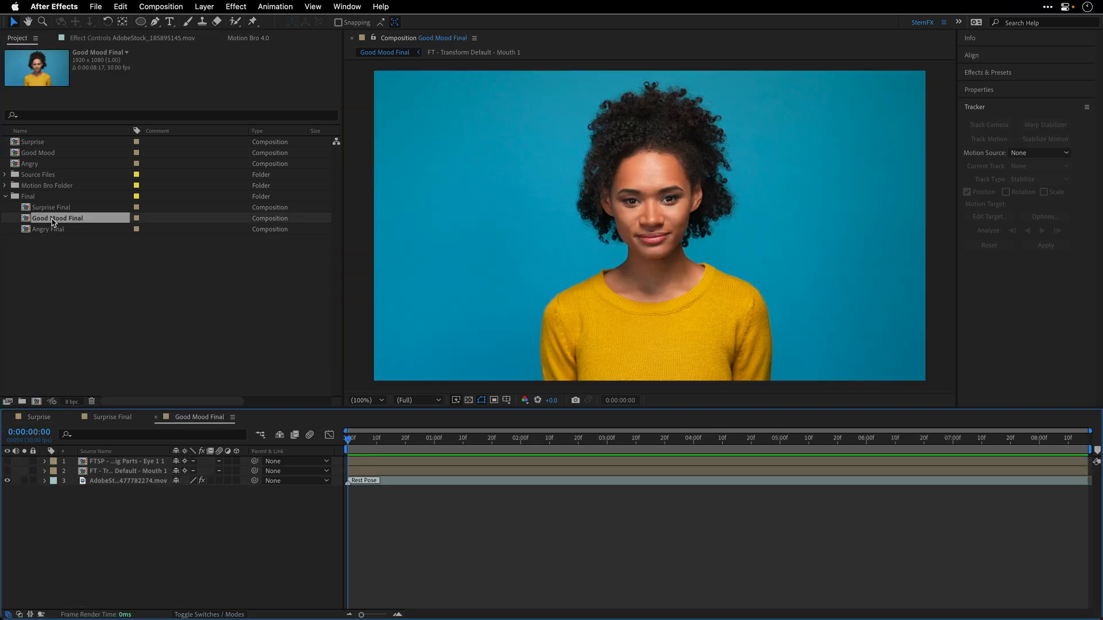
key("space")
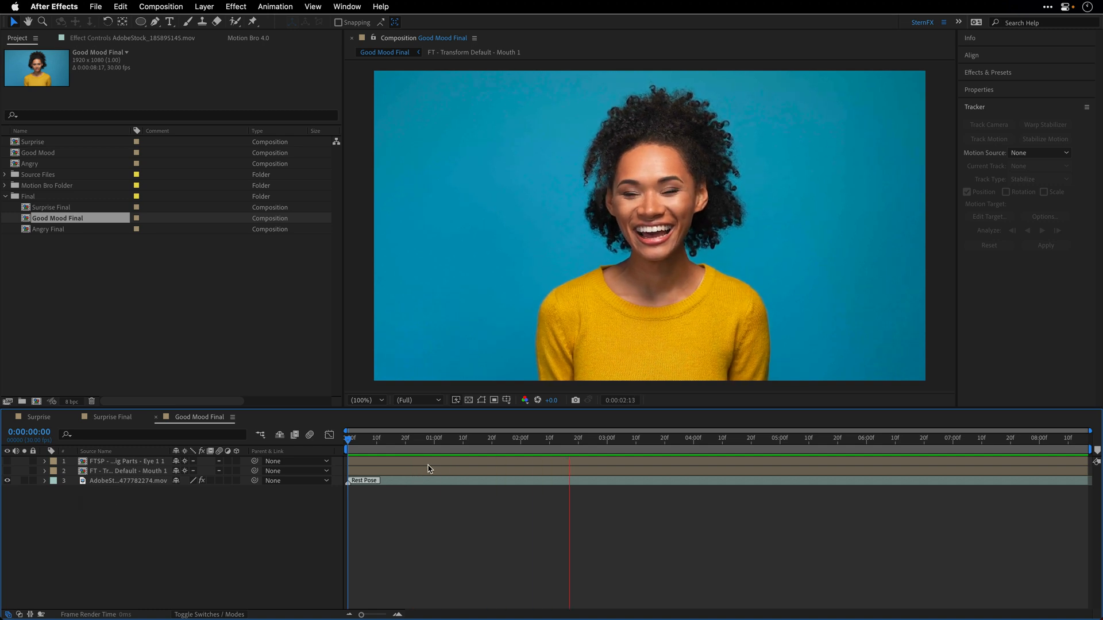
key("space")
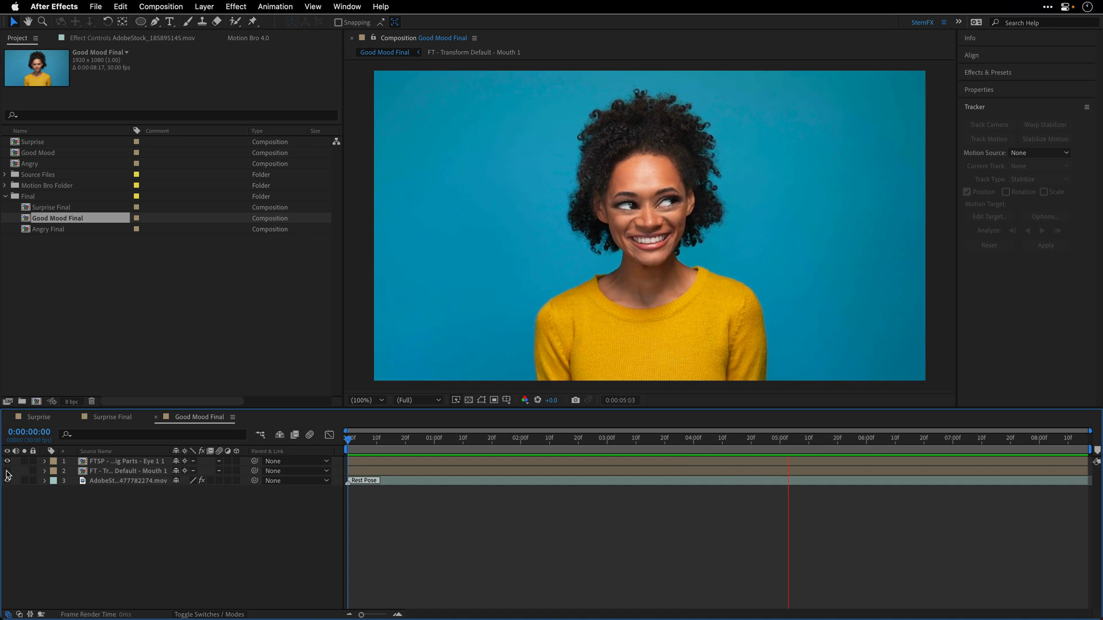
left_click(7, 471)
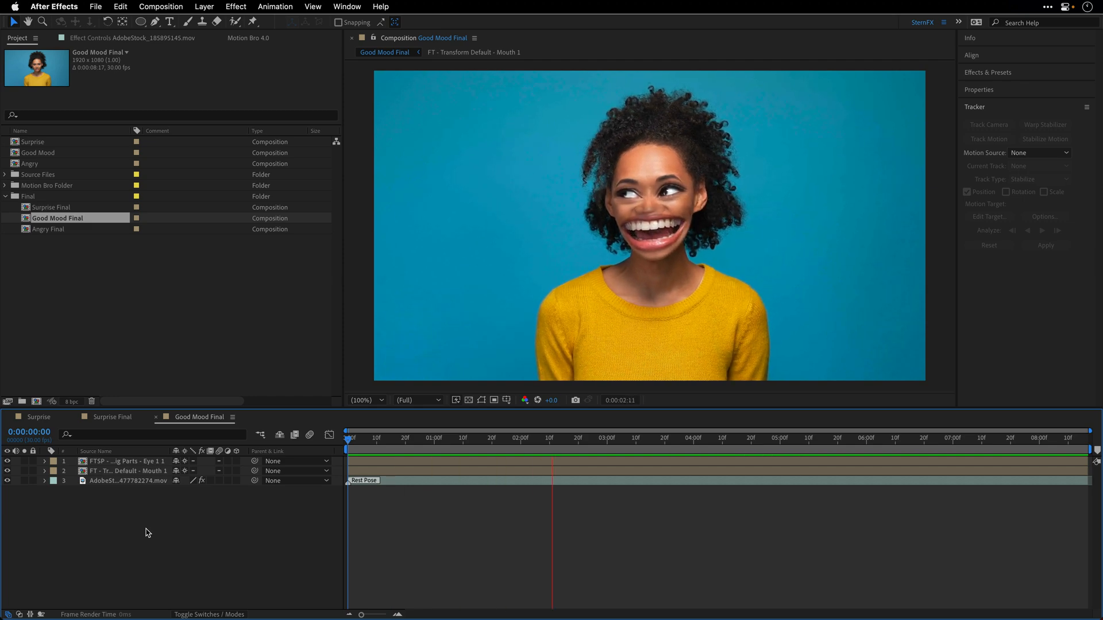
key("grave")
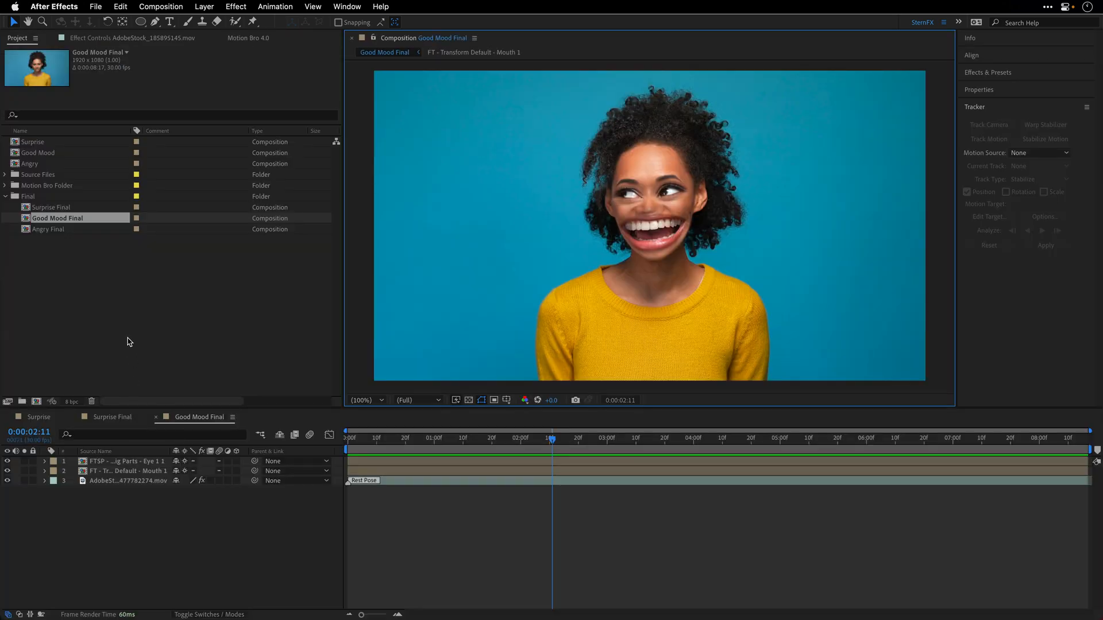
Step: Open the Angry Final composition from the Final folder and play it back
double_click(44, 230)
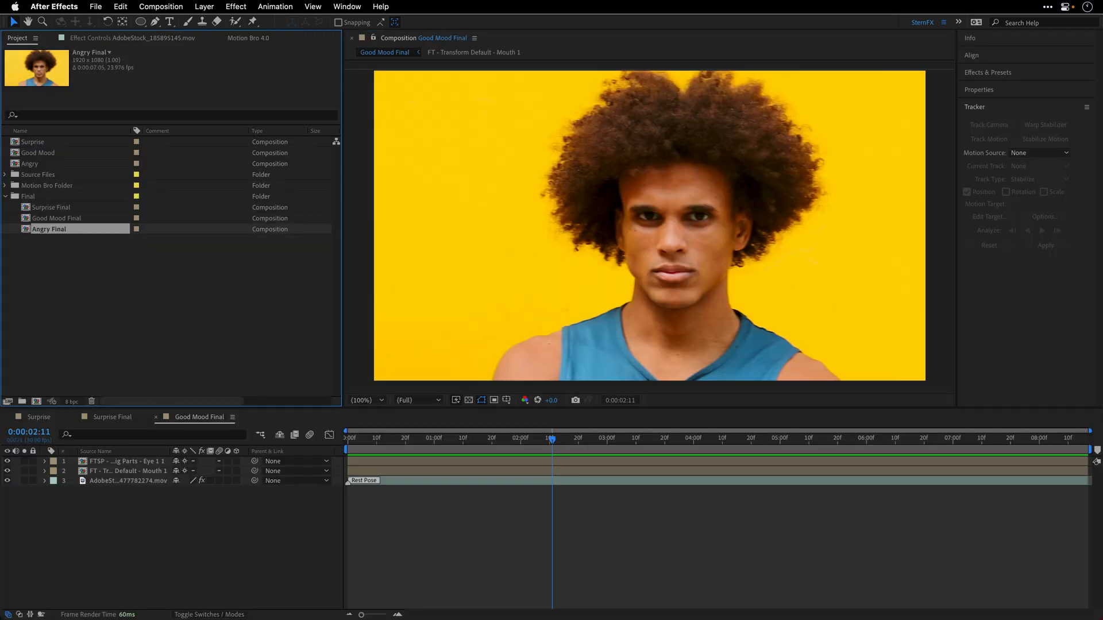
key("space")
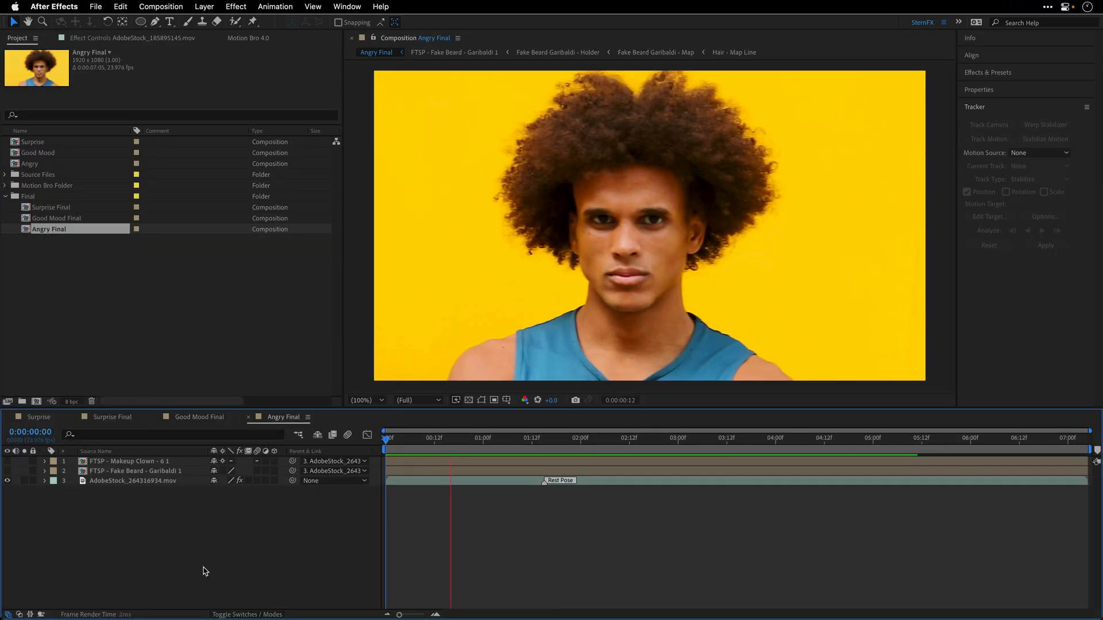